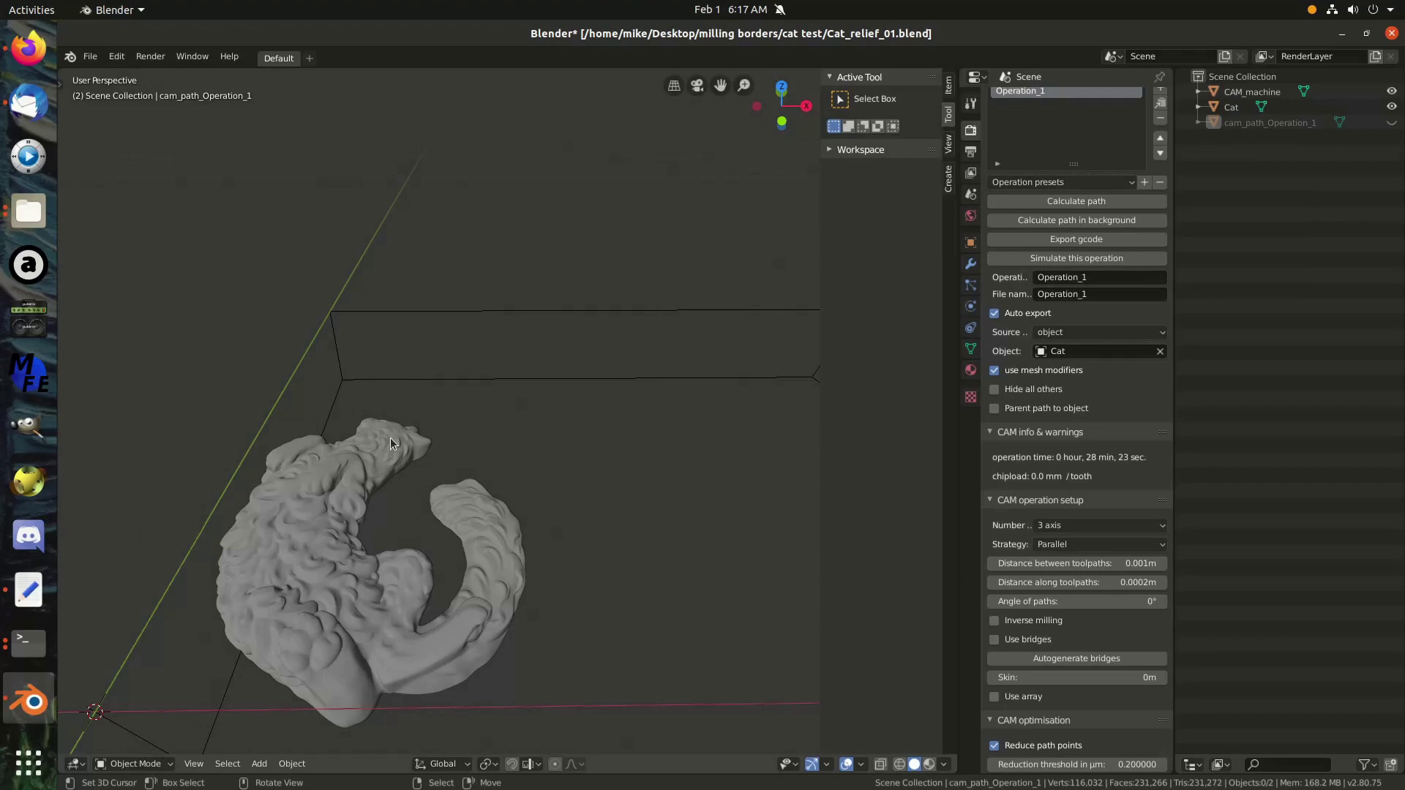
- Try stretching the cat relief along Z, then undo the stretch
middle_drag(321, 363, 437, 372)
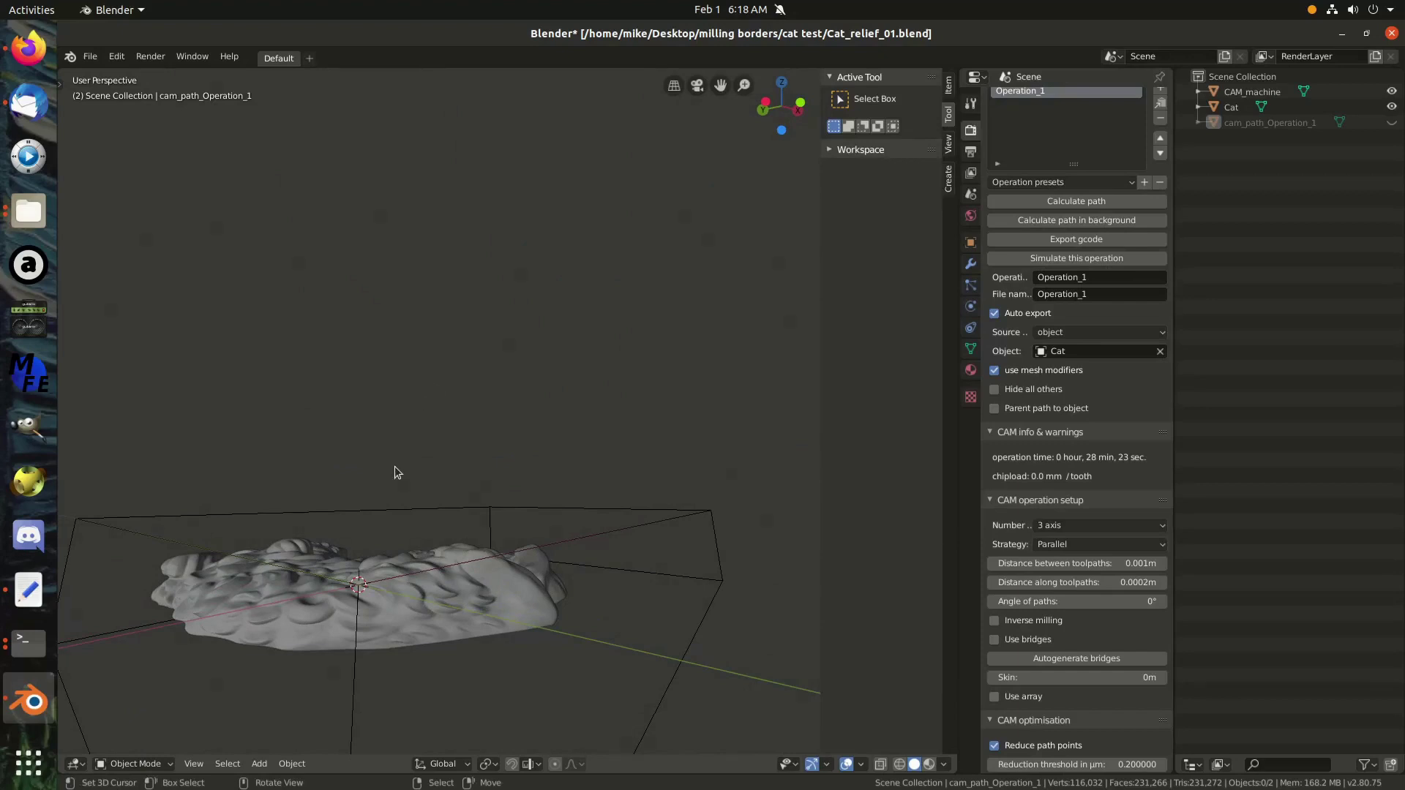
click(369, 577)
key(s)
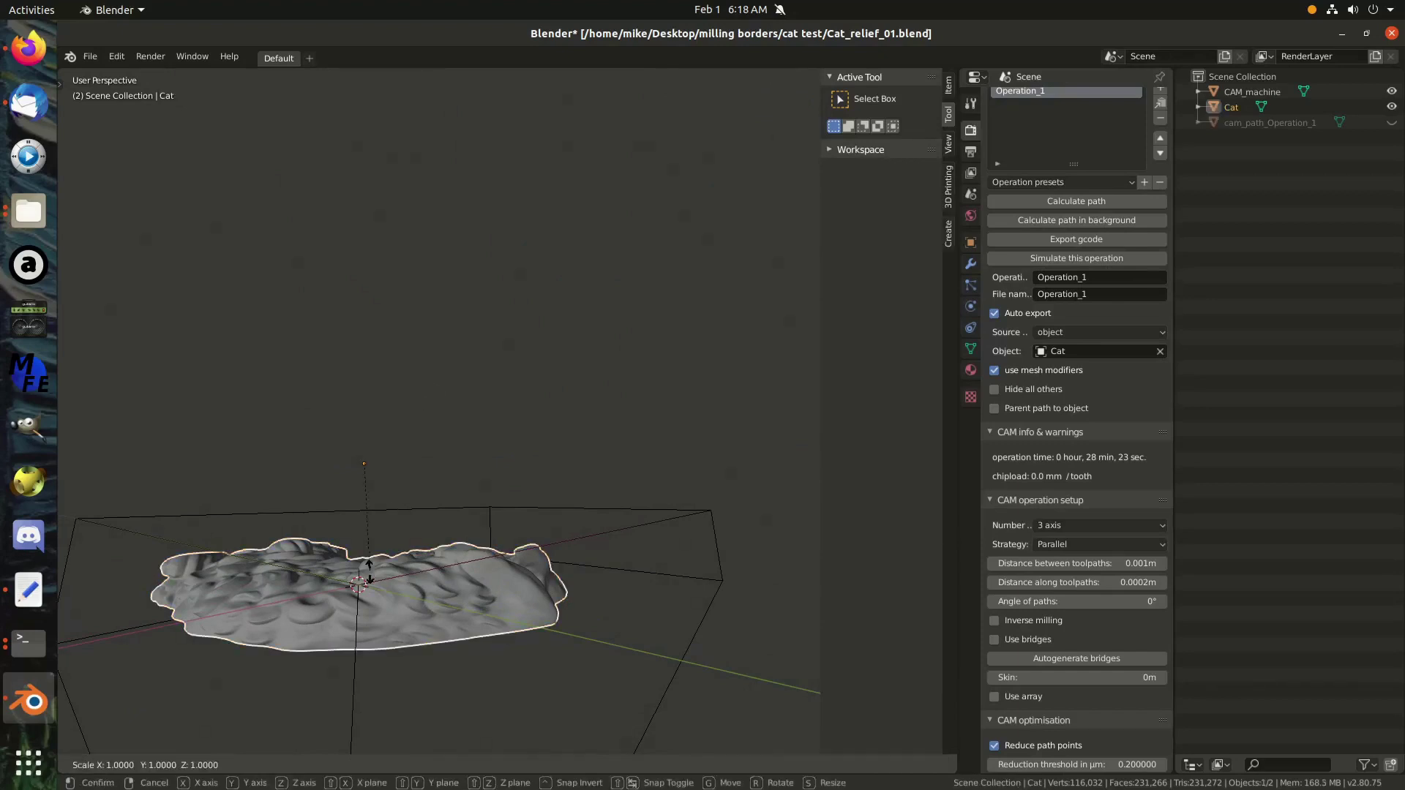
key(z)
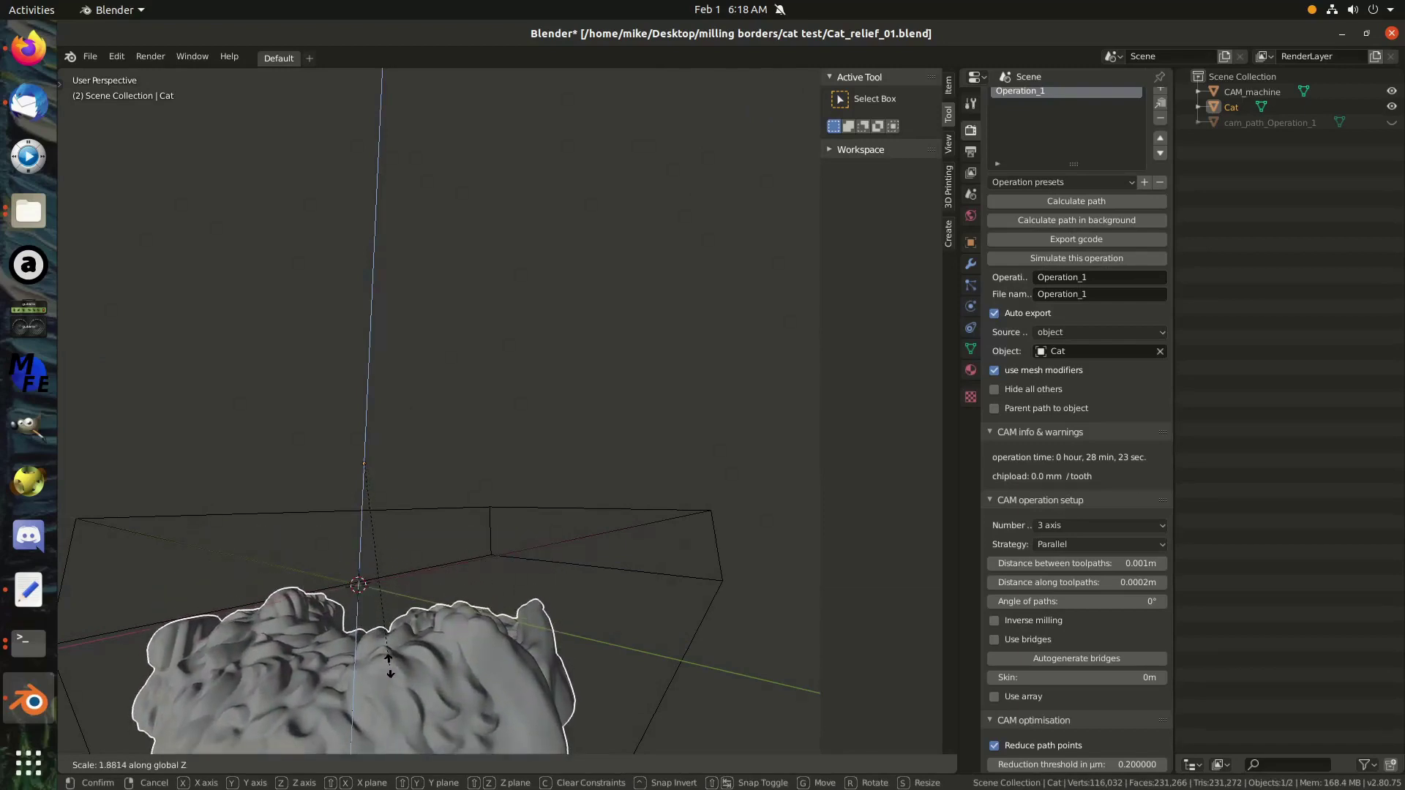
click(387, 640)
middle_drag(386, 639, 362, 656)
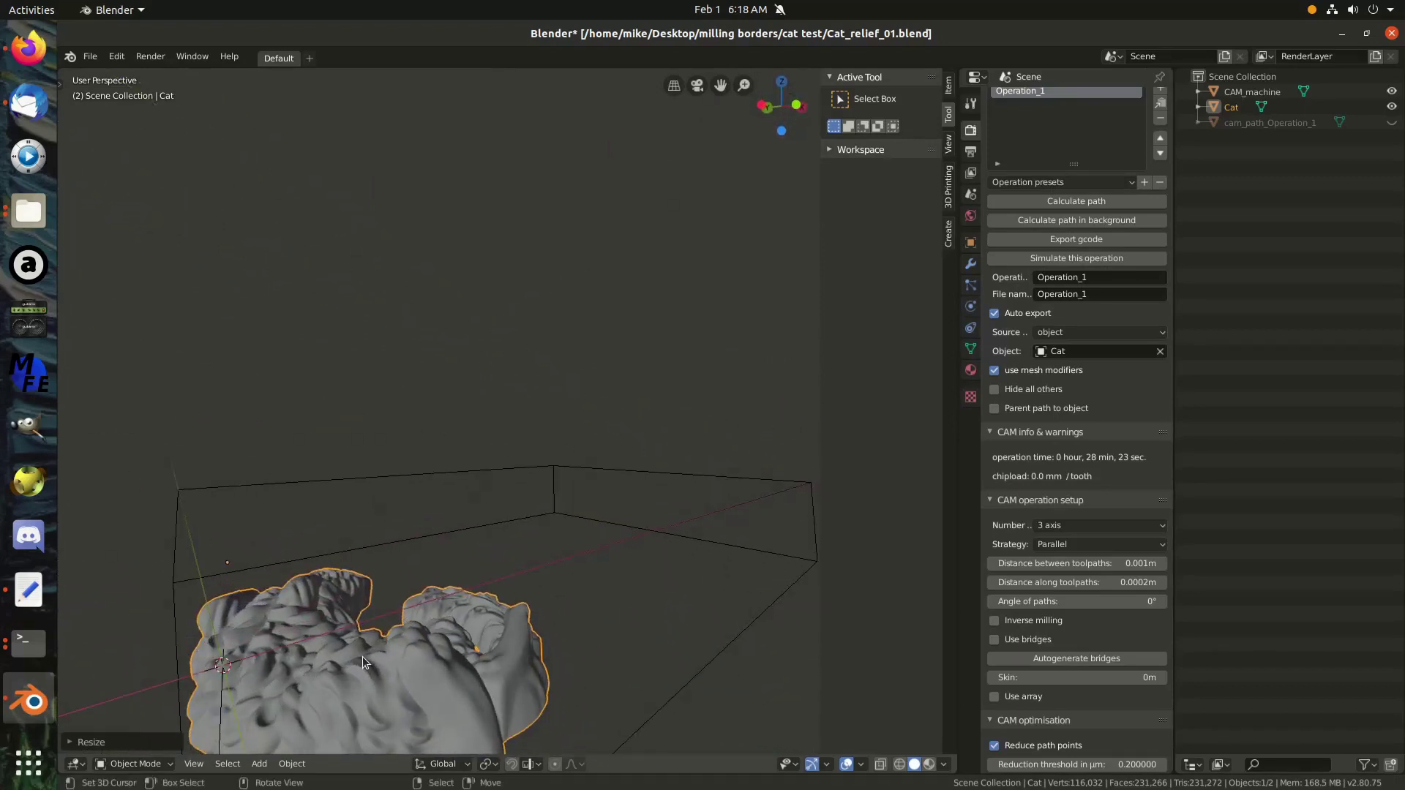
key(ctrl+z)
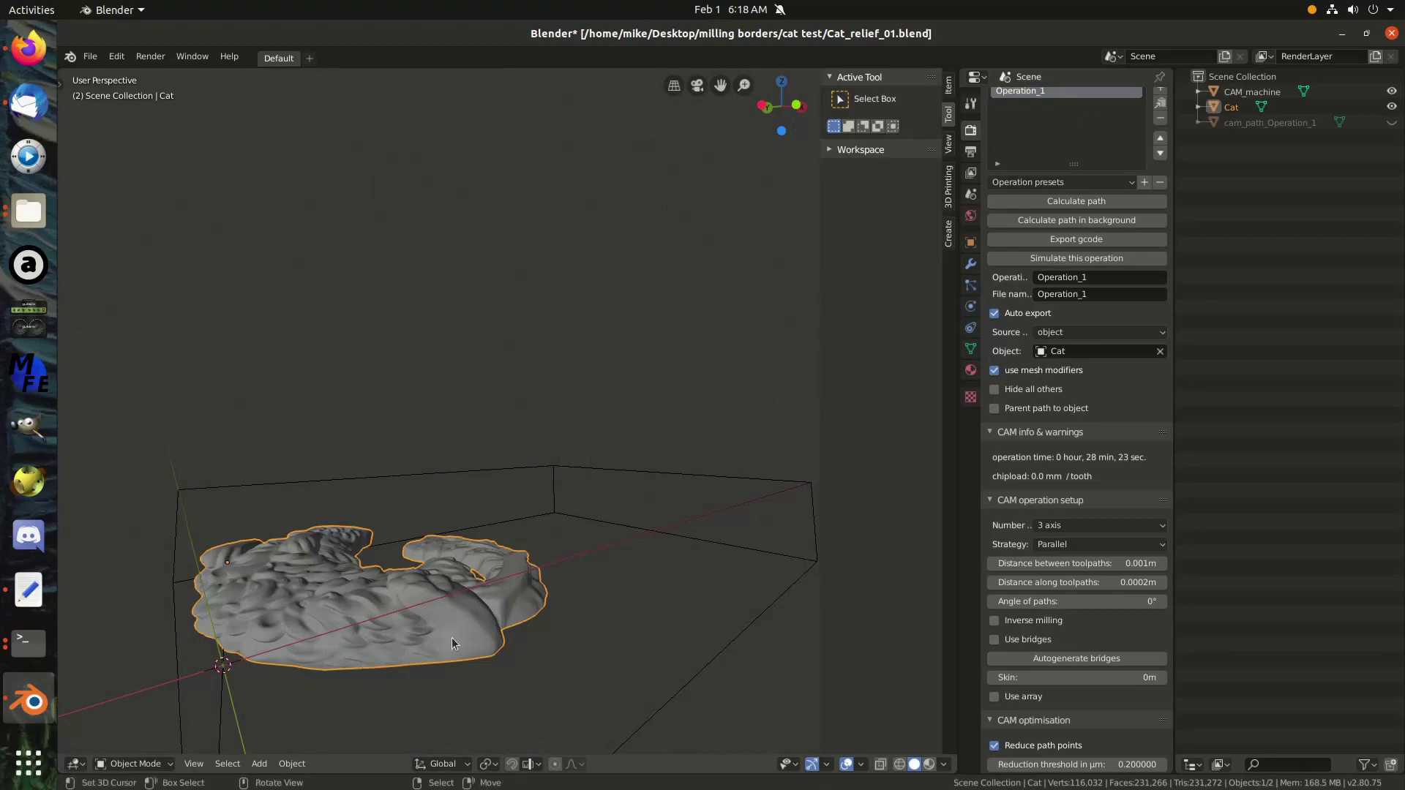
middle_drag(439, 580, 391, 417)
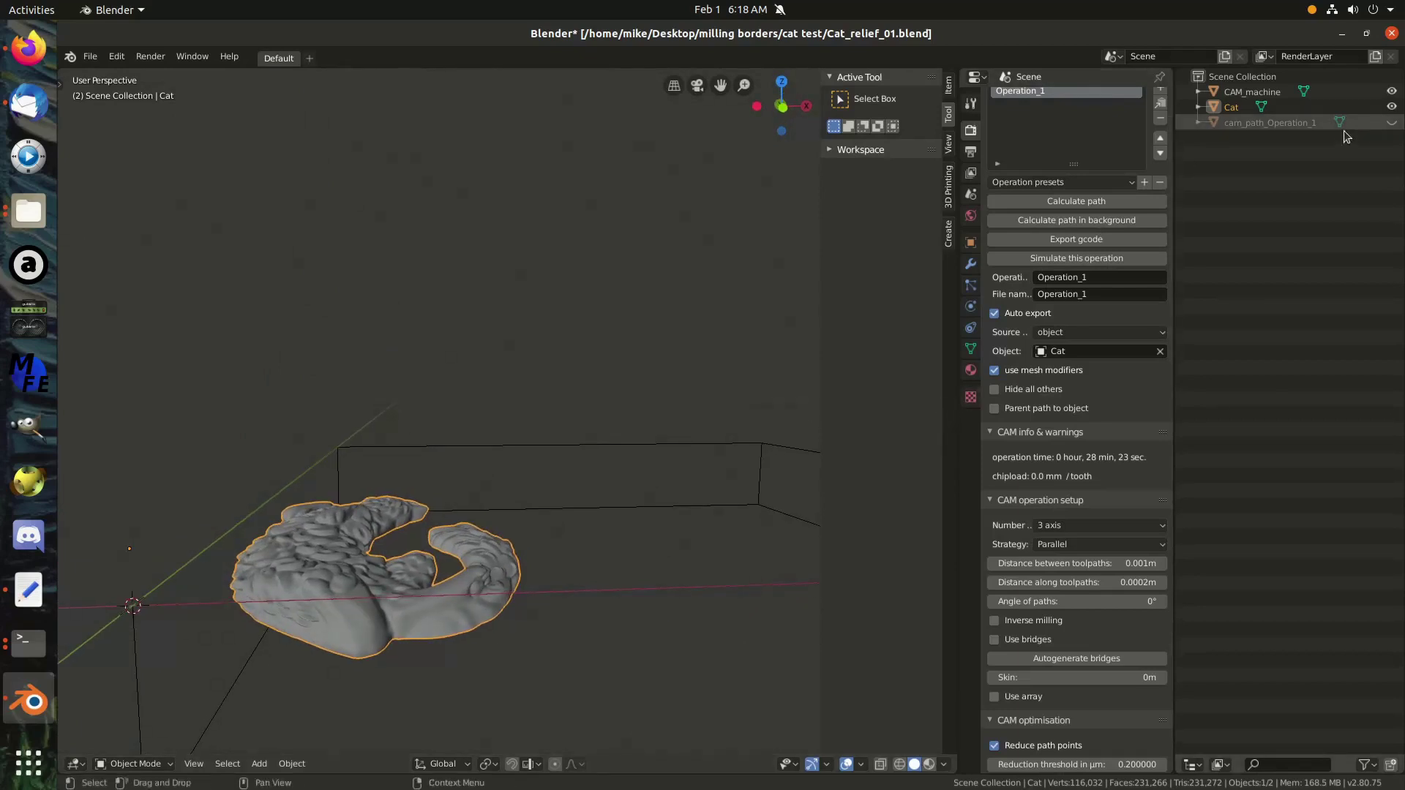
- Unhide cam_path_Operation_1 and orbit around the toolpath while scrolling the CAM settings
click(1391, 122)
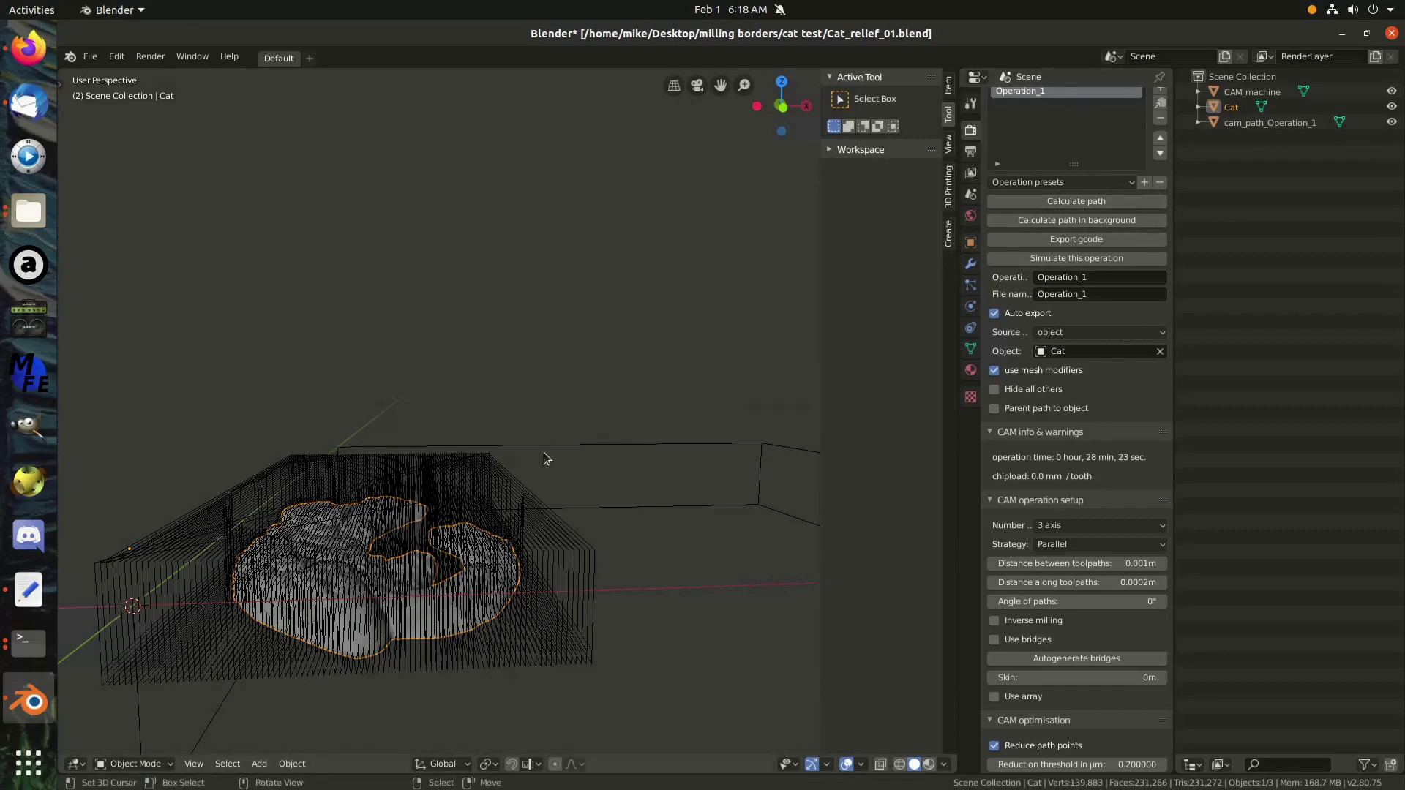
middle_drag(543, 452, 537, 543)
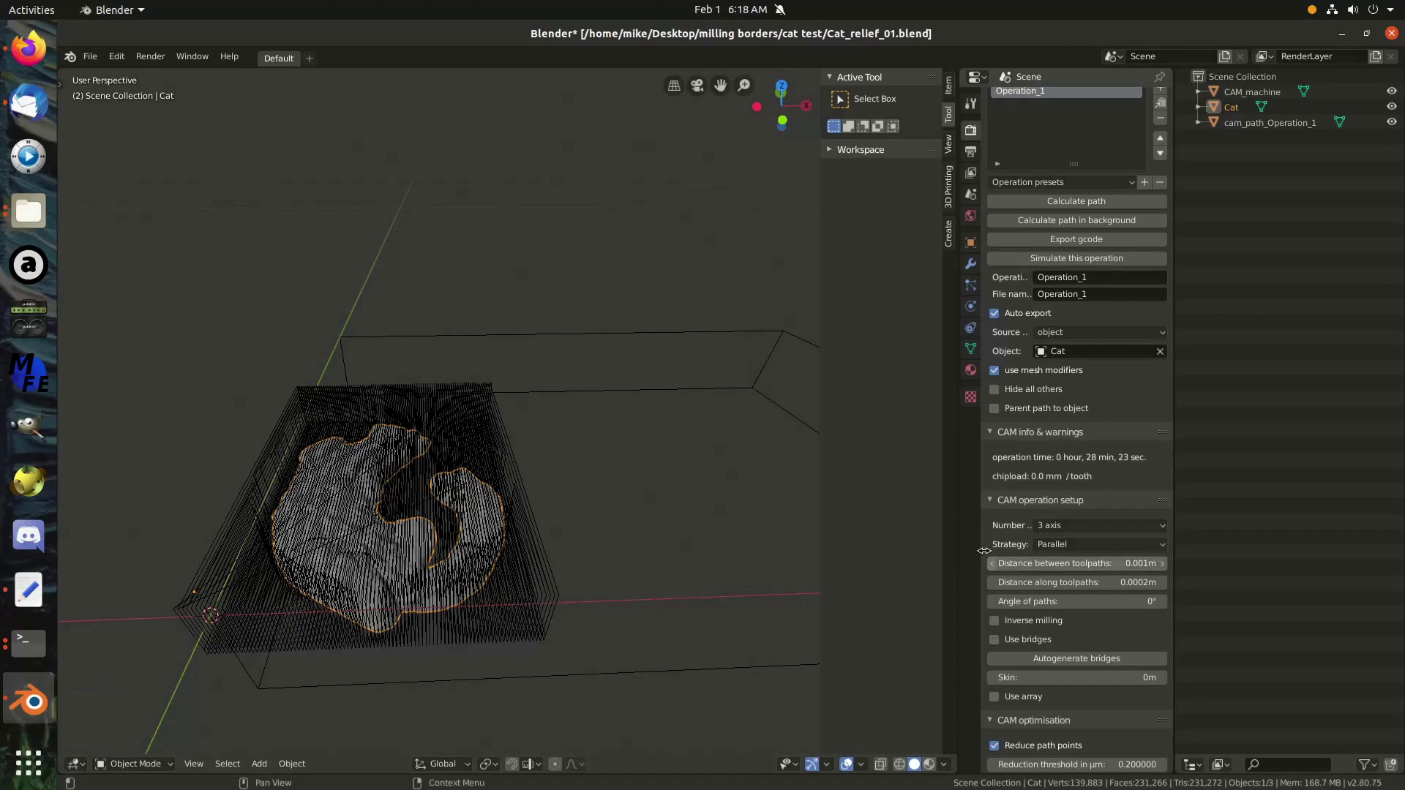
scroll(1001, 603, down, 9)
scroll(1001, 603, down, 15)
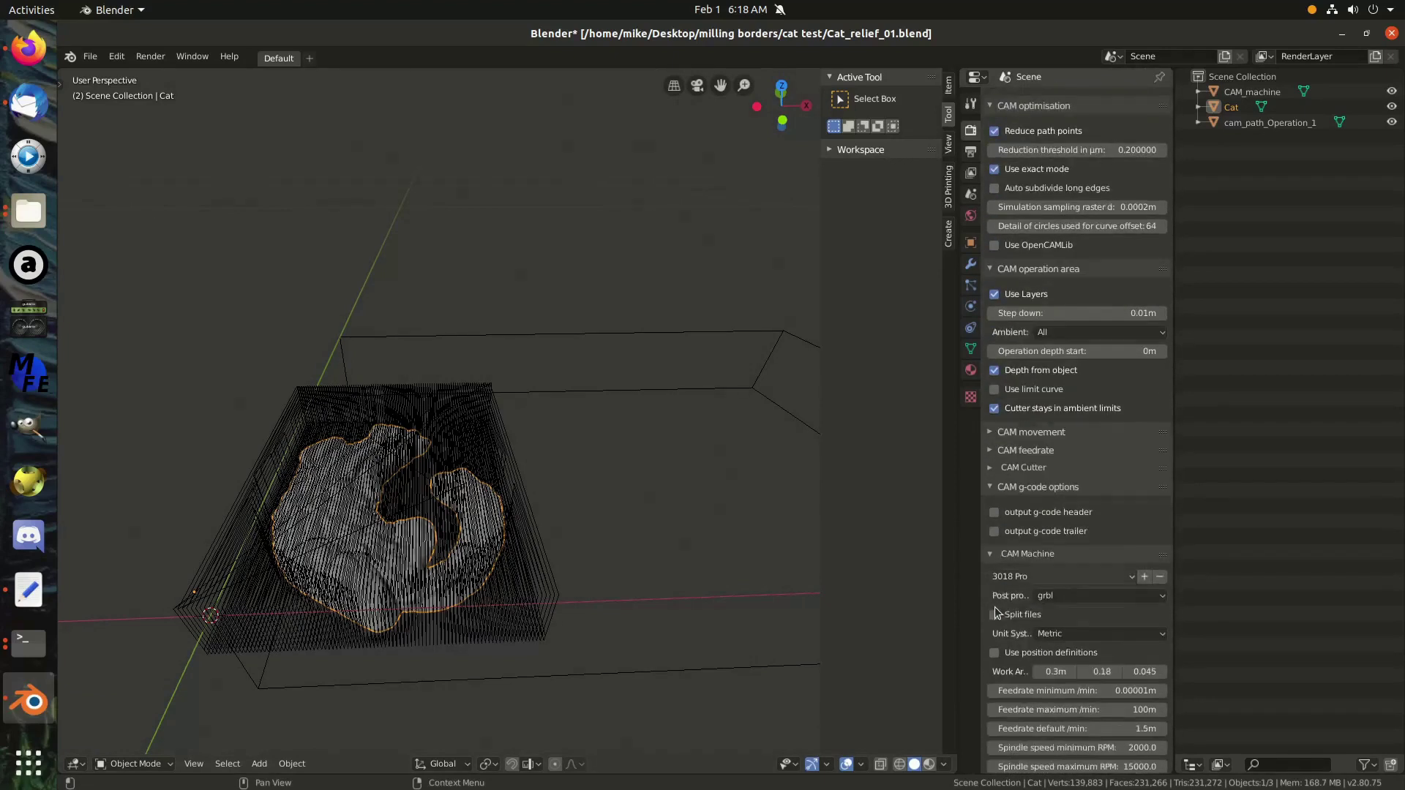
scroll(992, 612, down, 10)
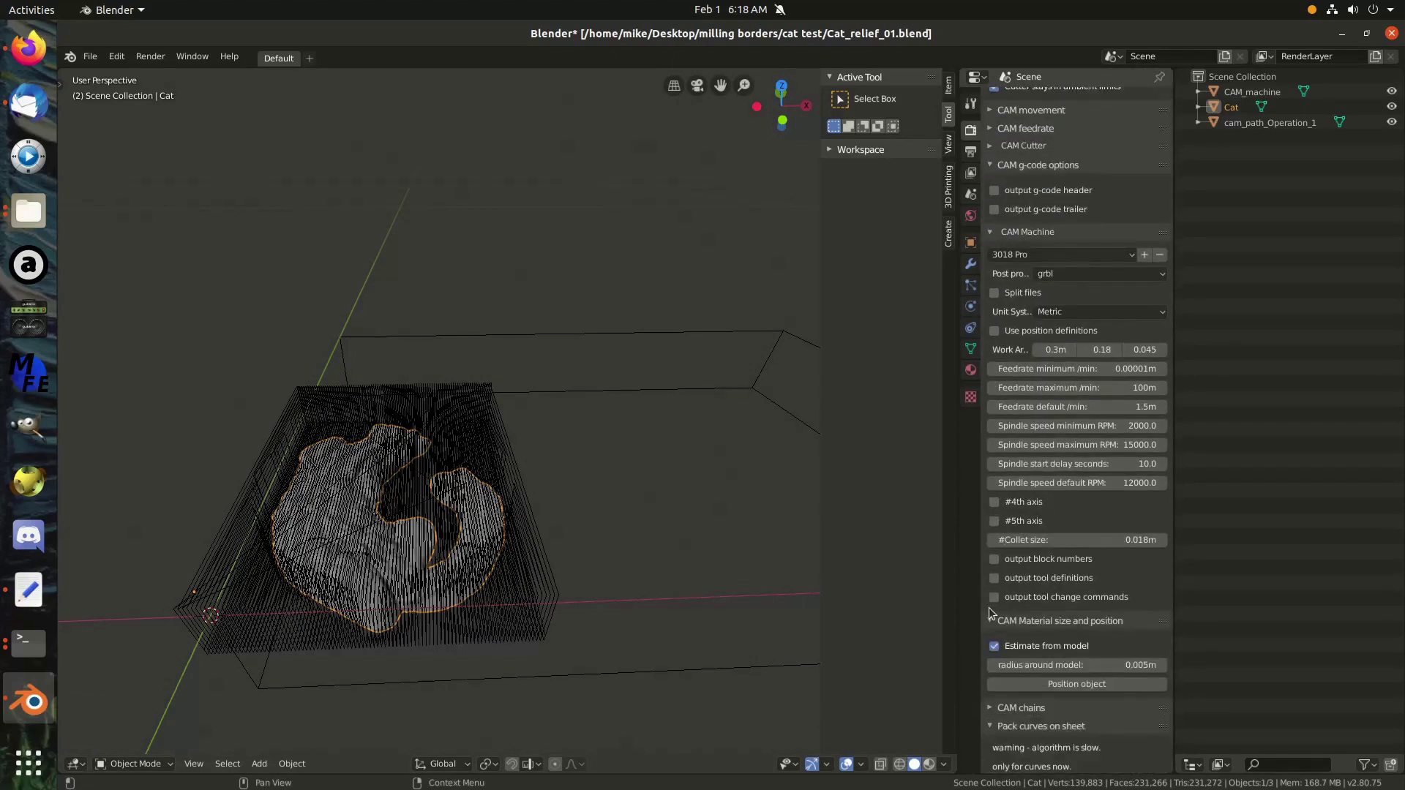
scroll(1004, 595, down, 1)
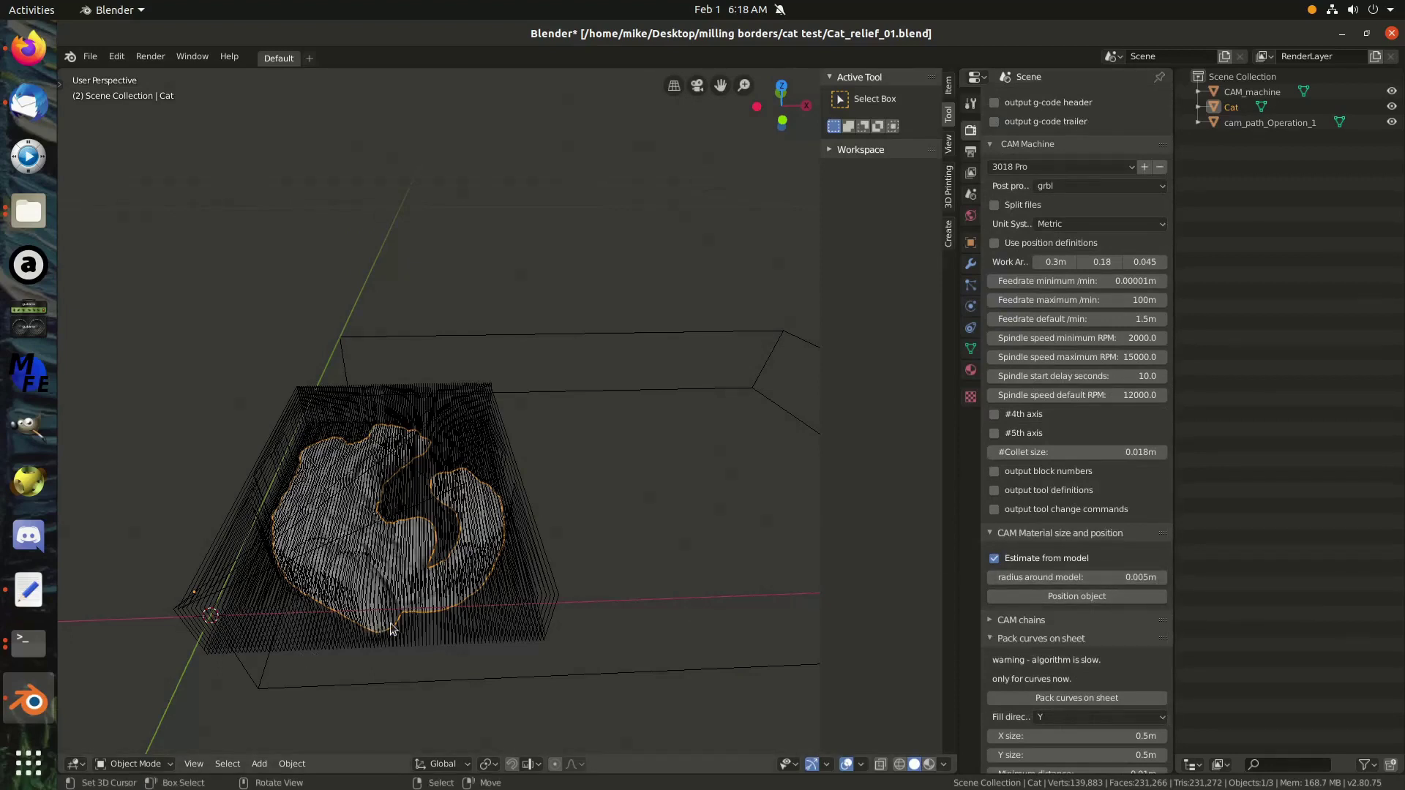
middle_drag(439, 543, 81, 550)
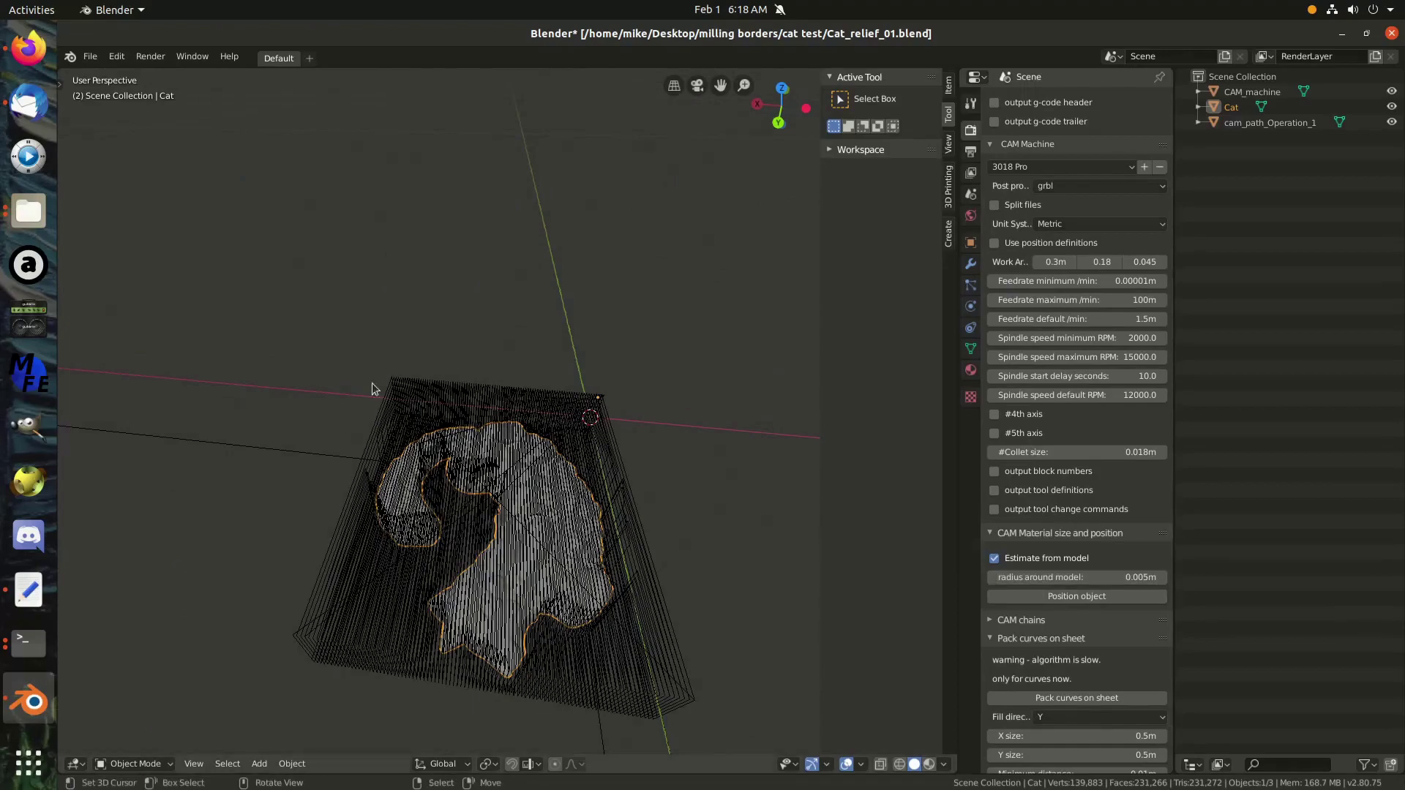
middle_drag(524, 569, 843, 508)
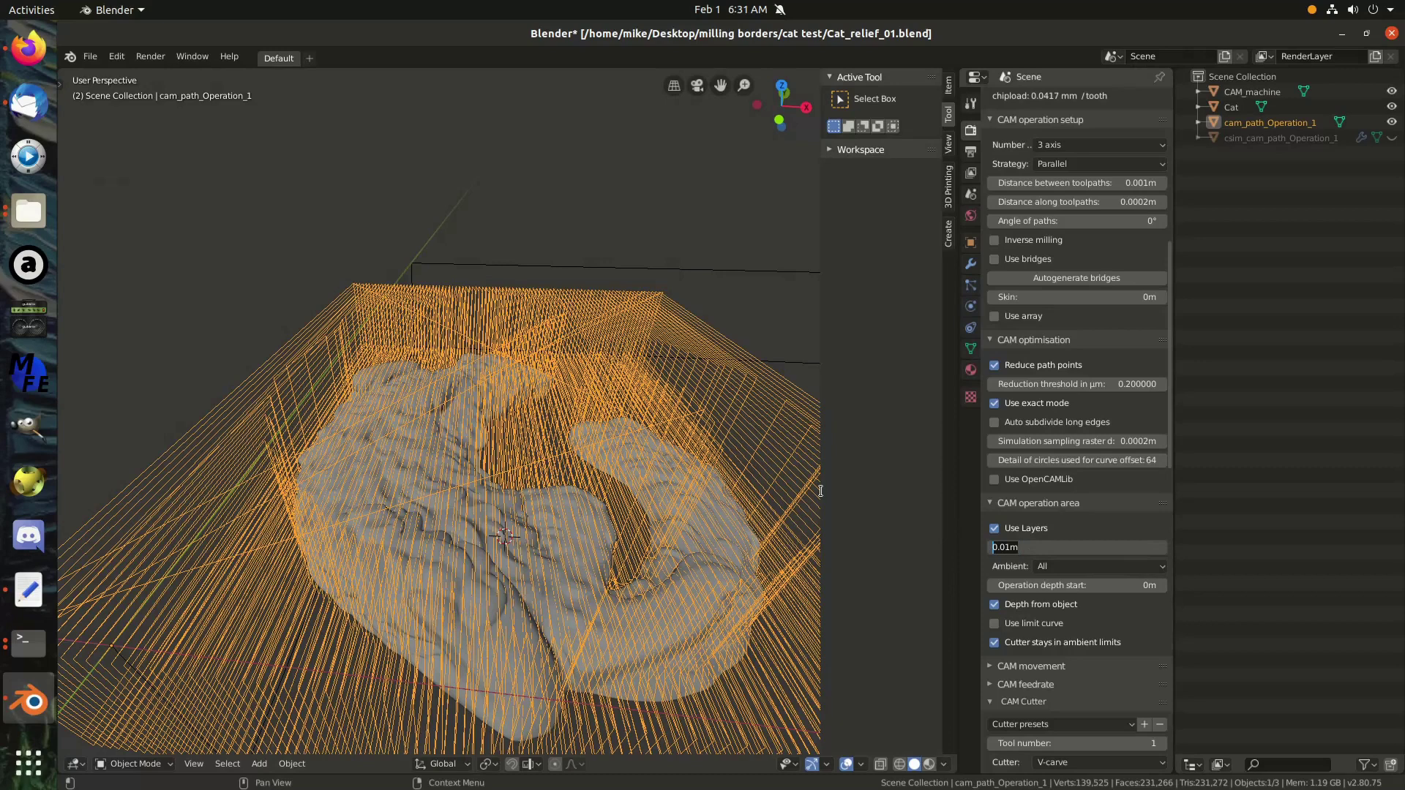
- Enter a 2 mm step down and recalculate Operation_1's toolpath
text(1)
key(Return)
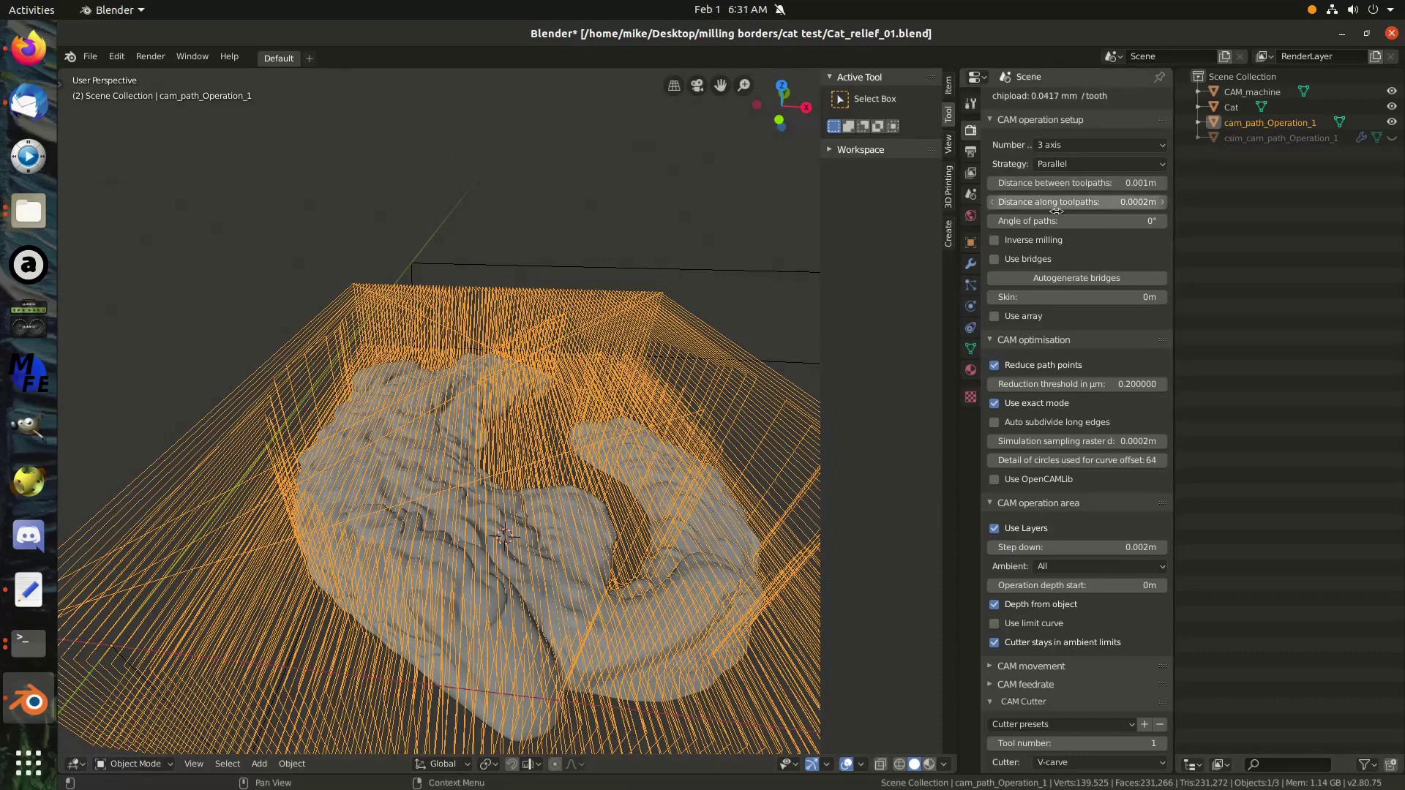
scroll(1056, 212, up, 15)
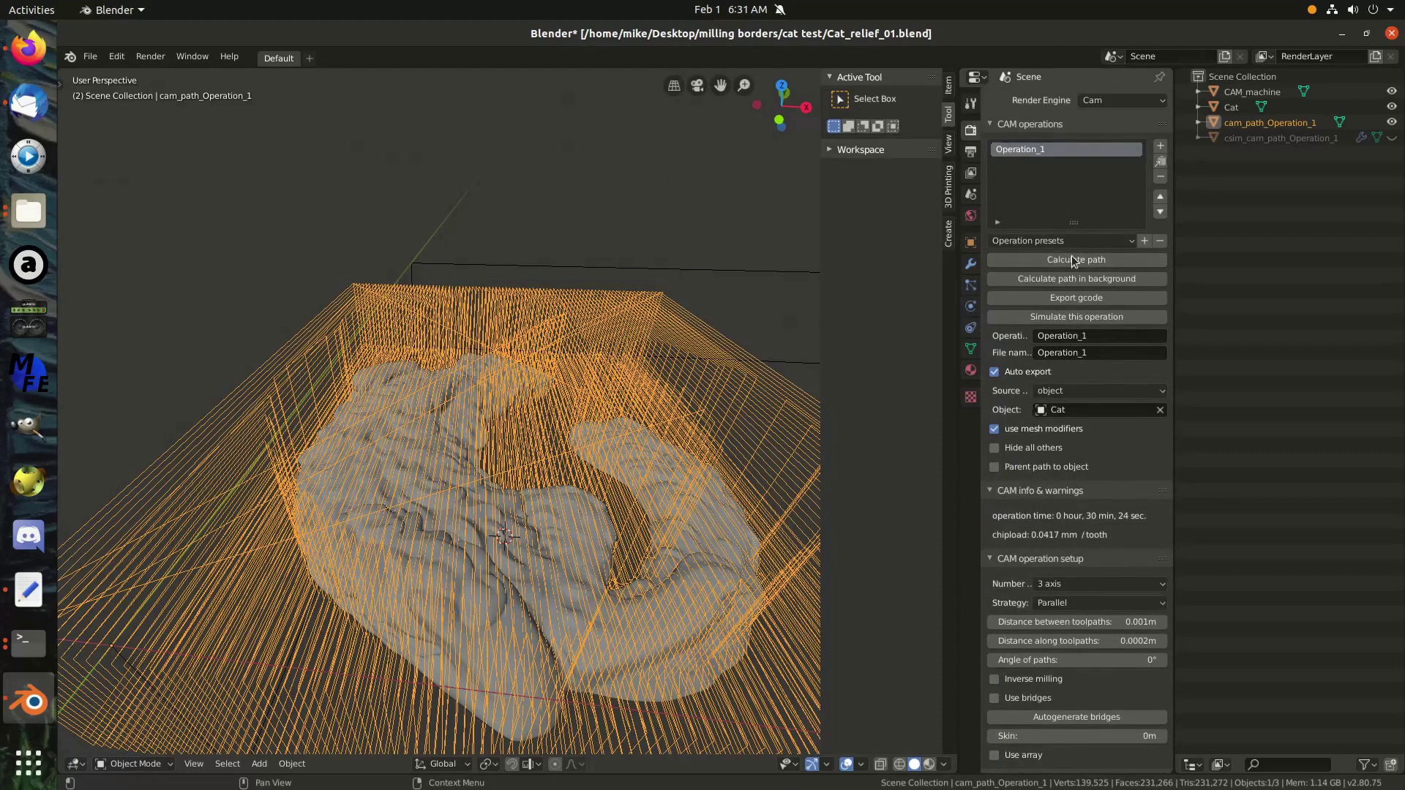
click(1076, 256)
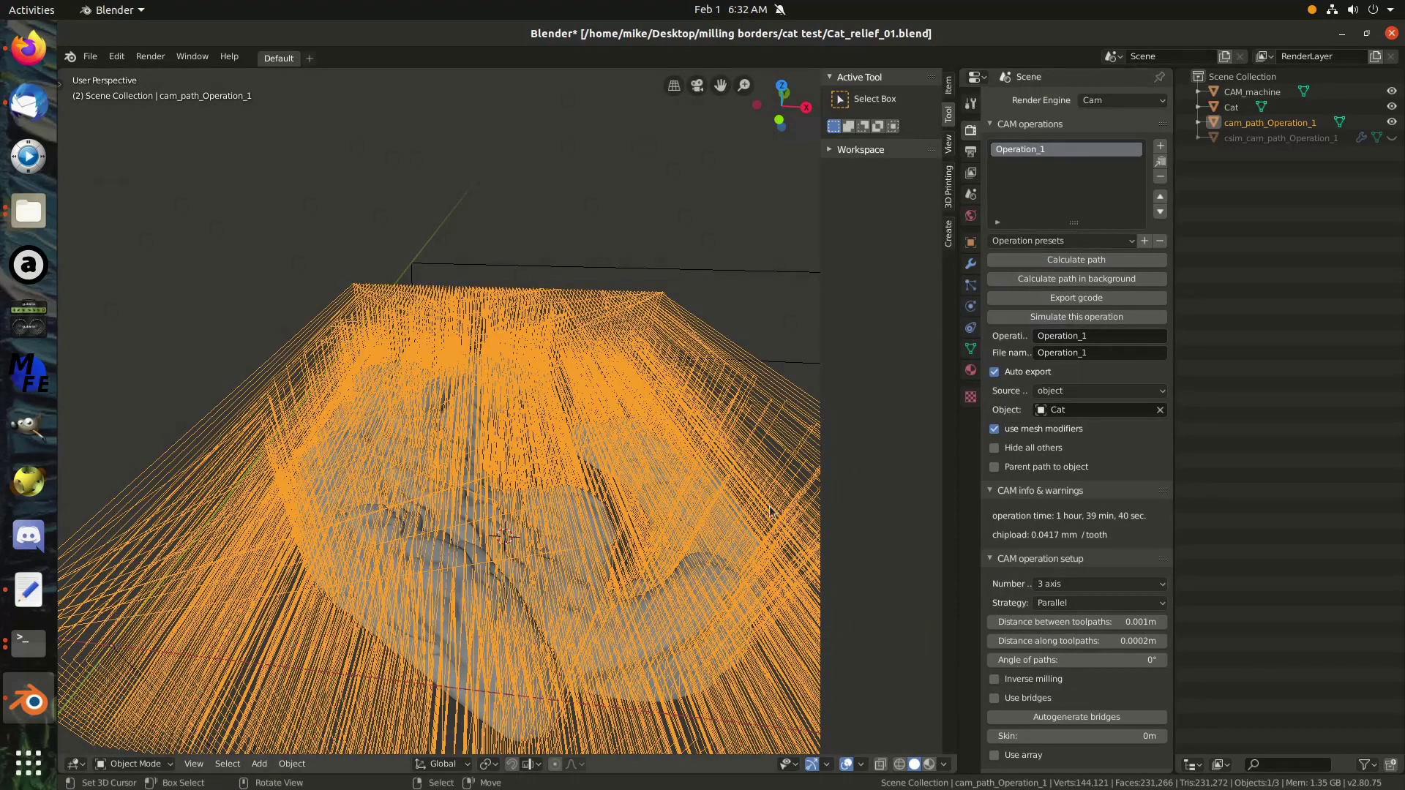
- Orbit to a low side view of the toolpaths
middle_drag(568, 500, 752, 425)
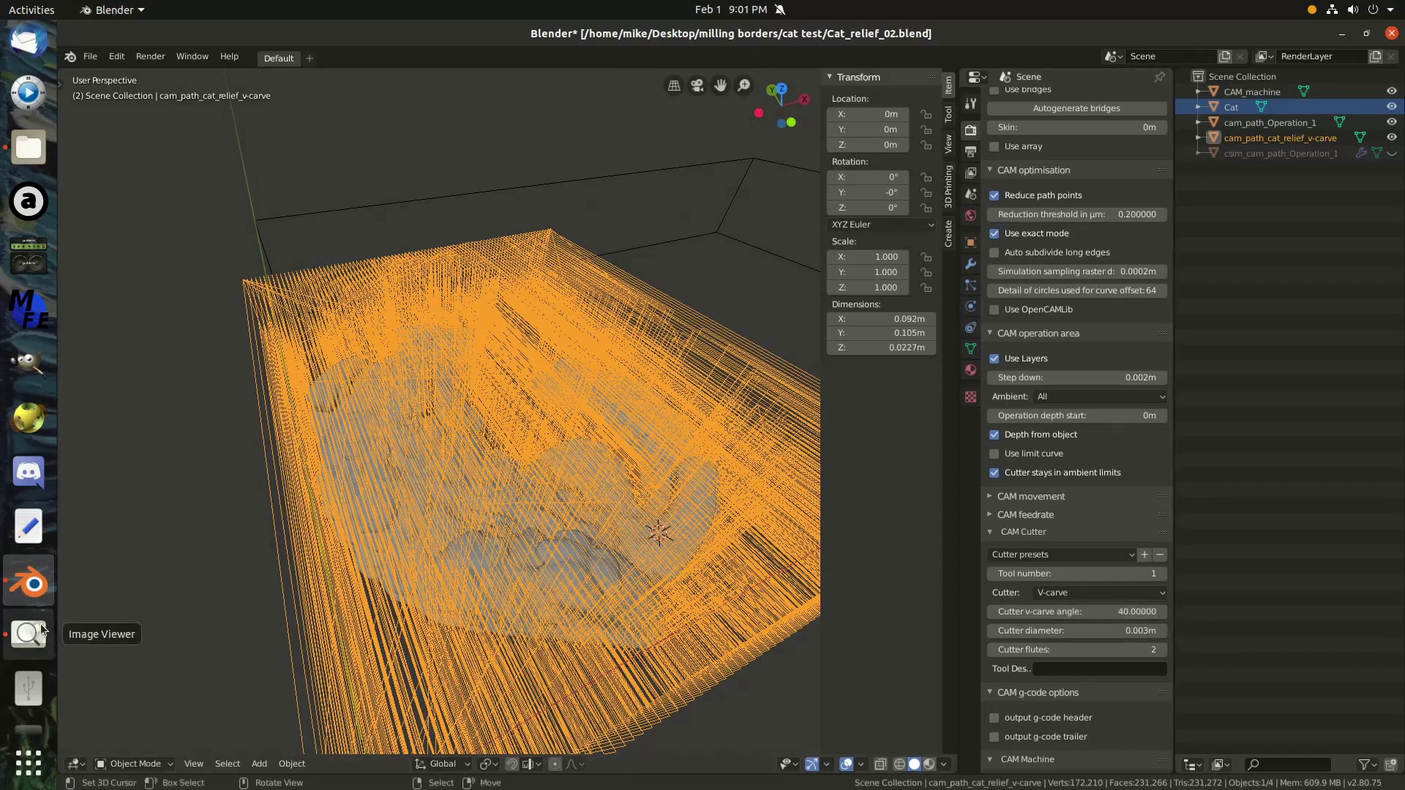
- Check the pointed V-bit diagram, then set 0.3 mm distance between toolpaths
click(48, 628)
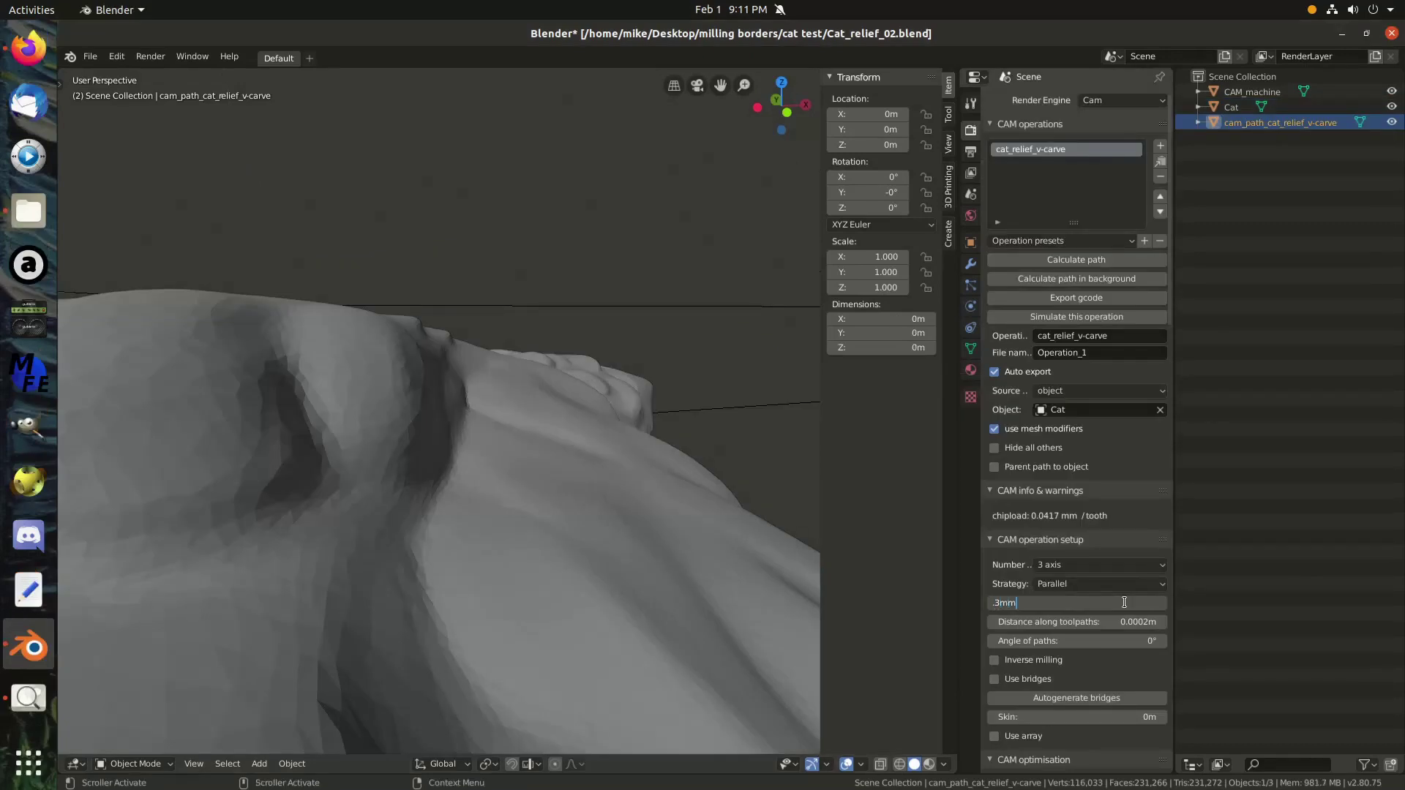
key(Return)
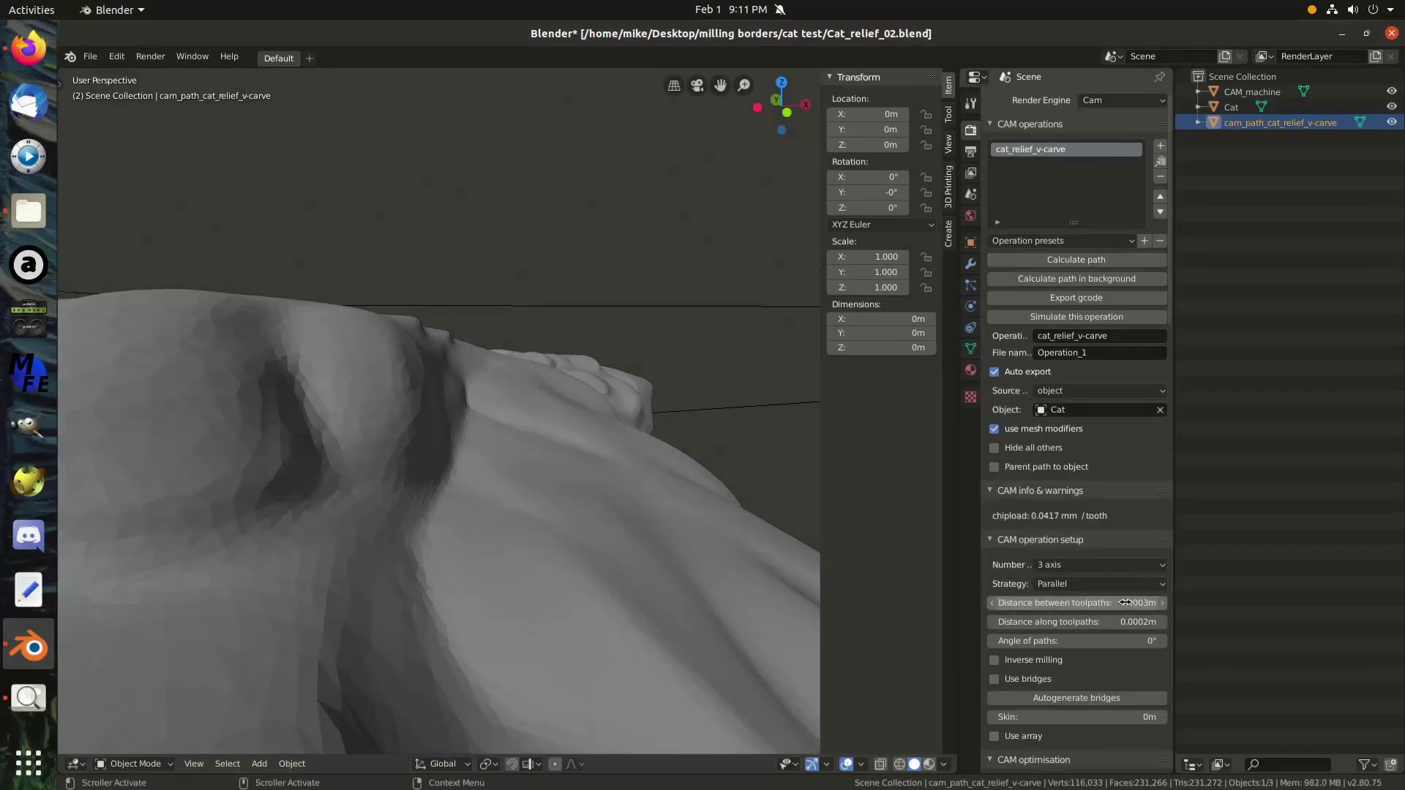
- Calculate the cat_relief_v-carve toolpath with 0.0003 m spacing
click(1068, 261)
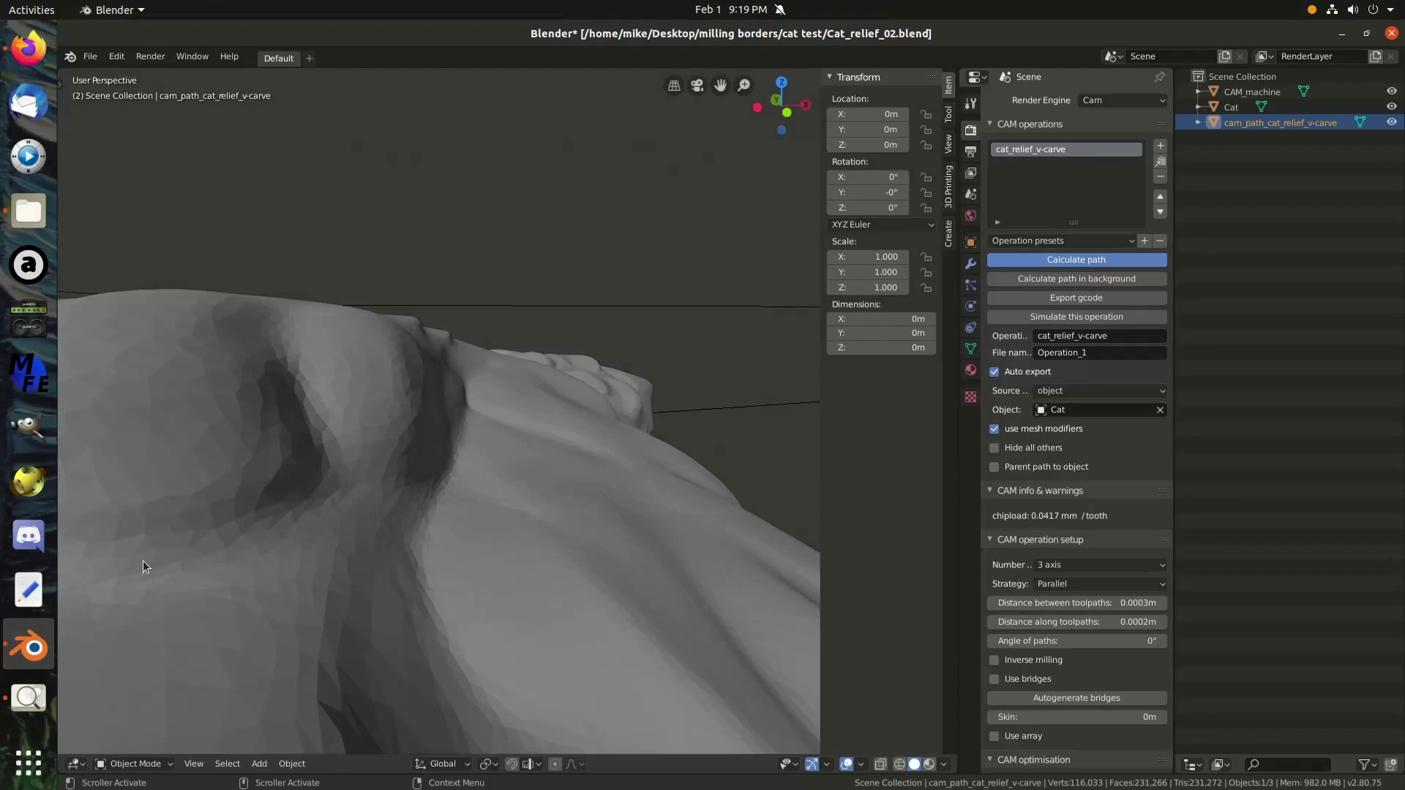
- Switch to Firefox and watch the Twitch stream full screen
click(27, 48)
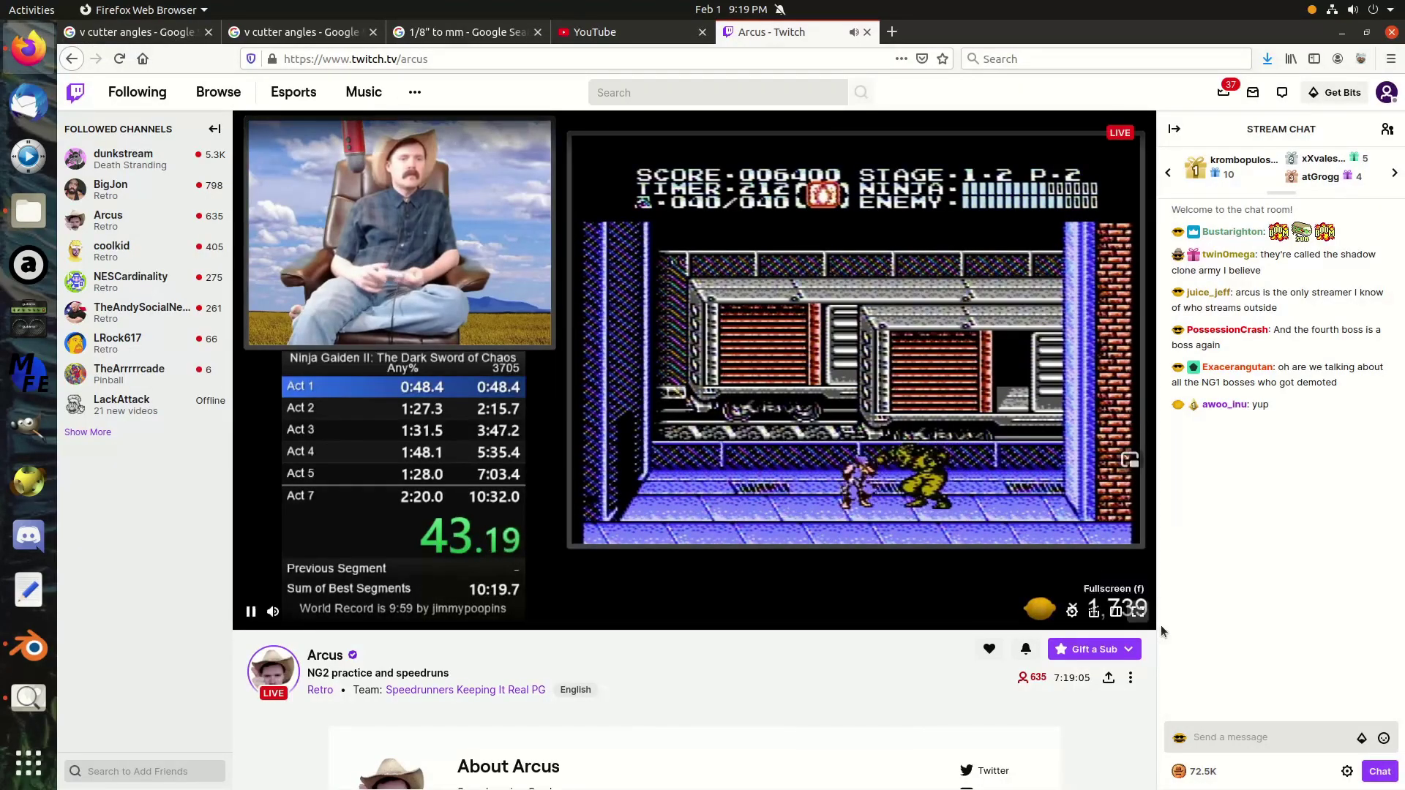
click(1138, 612)
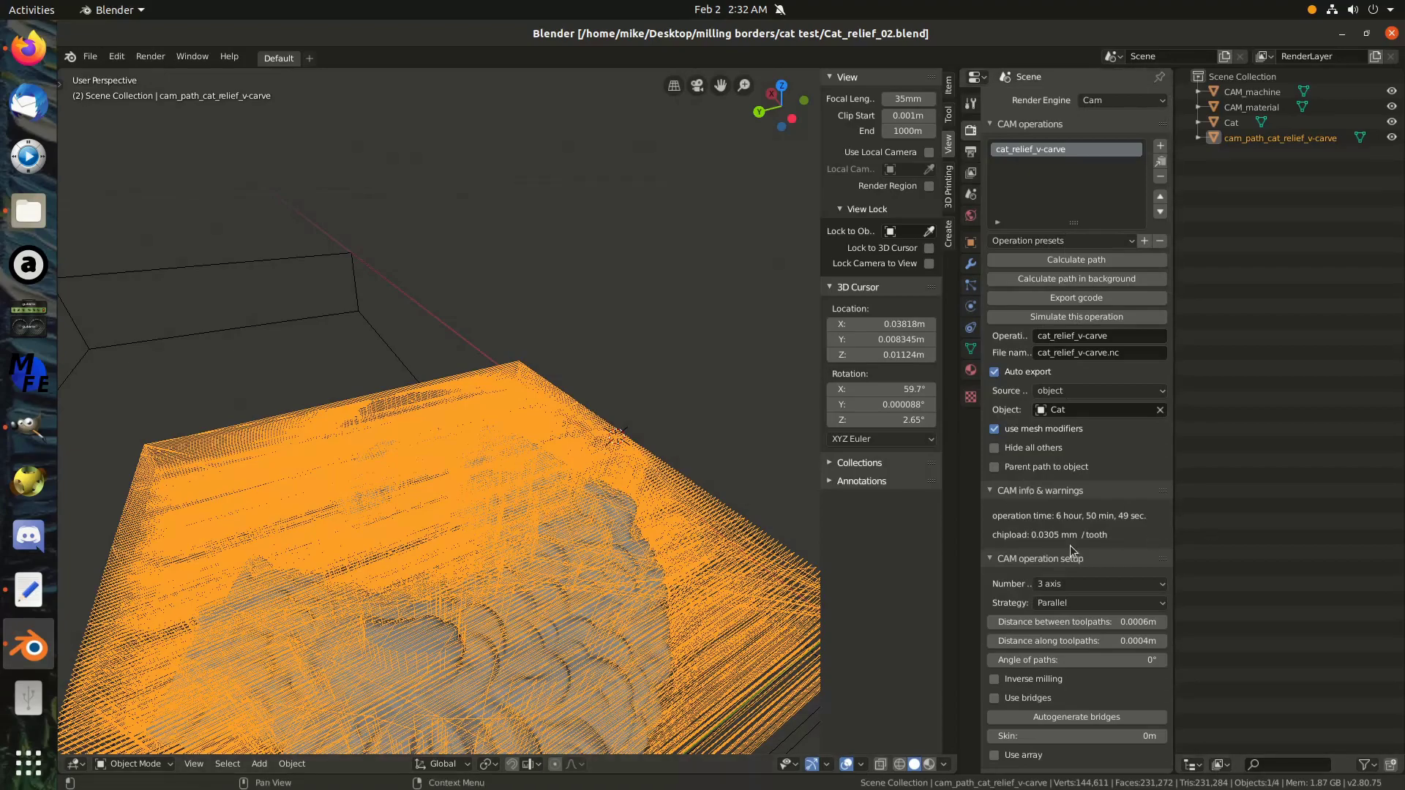
- Walk-navigate over the toolpath, then hide the Cat mesh to view the V-carve lines alone
middle_drag(495, 604, 492, 579)
key(shift+grave)
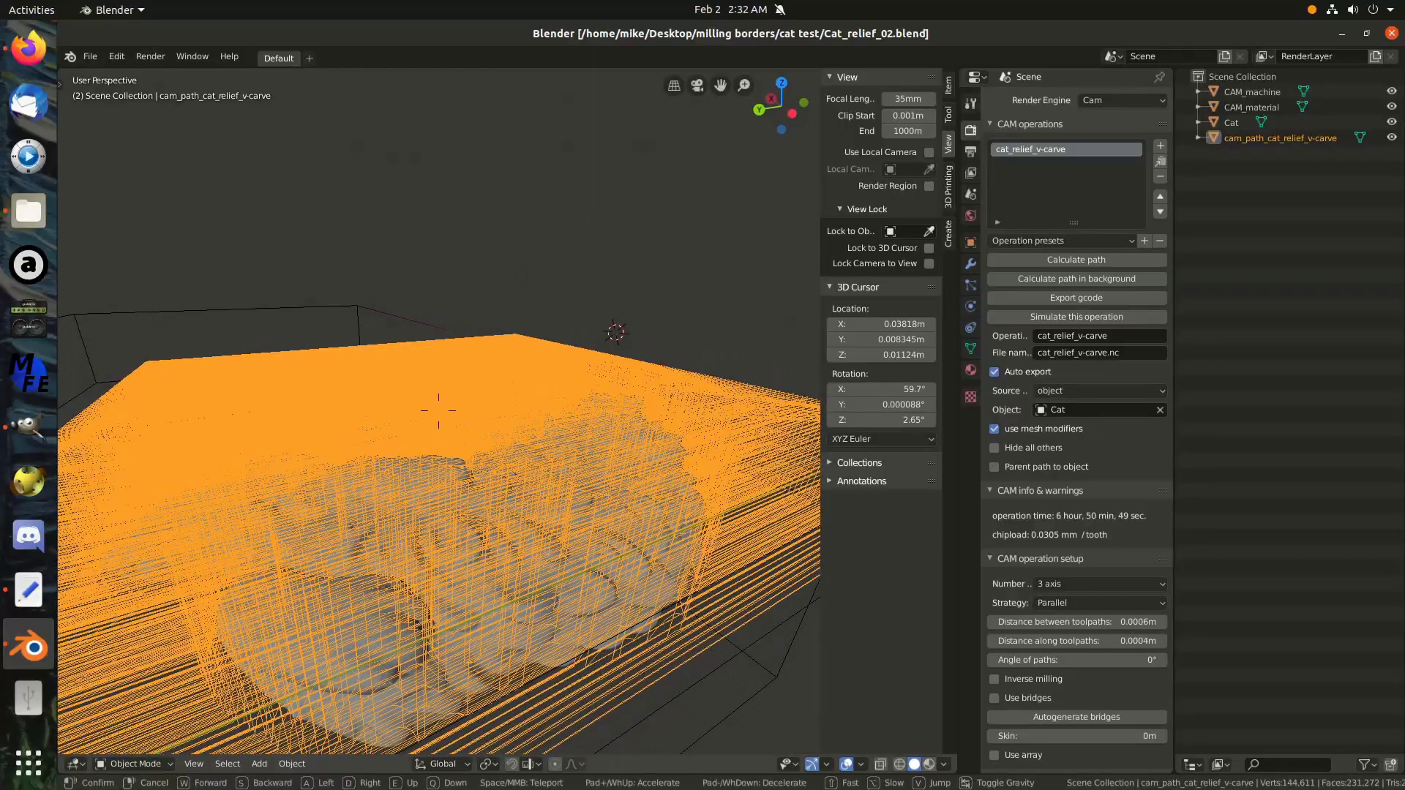
key(w)
key(w)
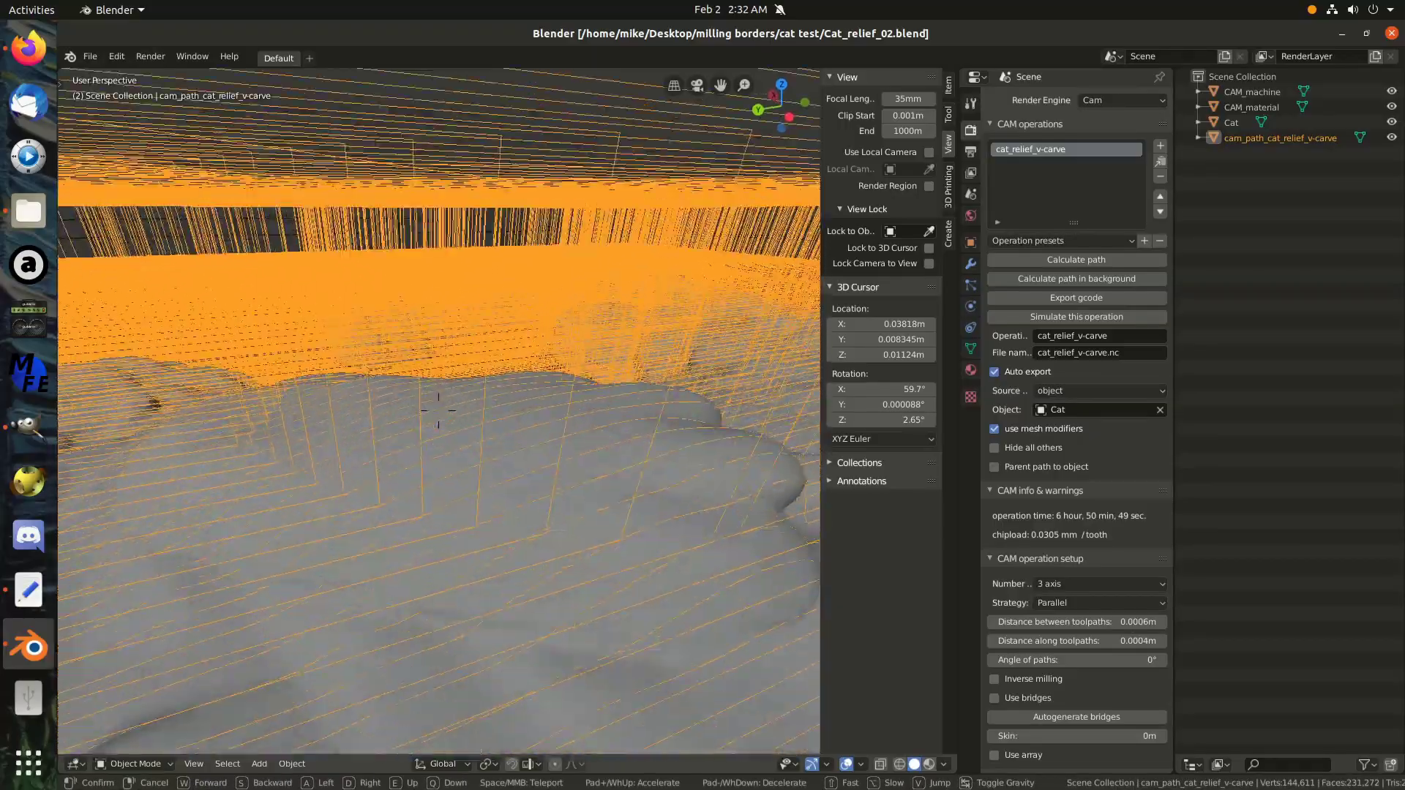
key(s)
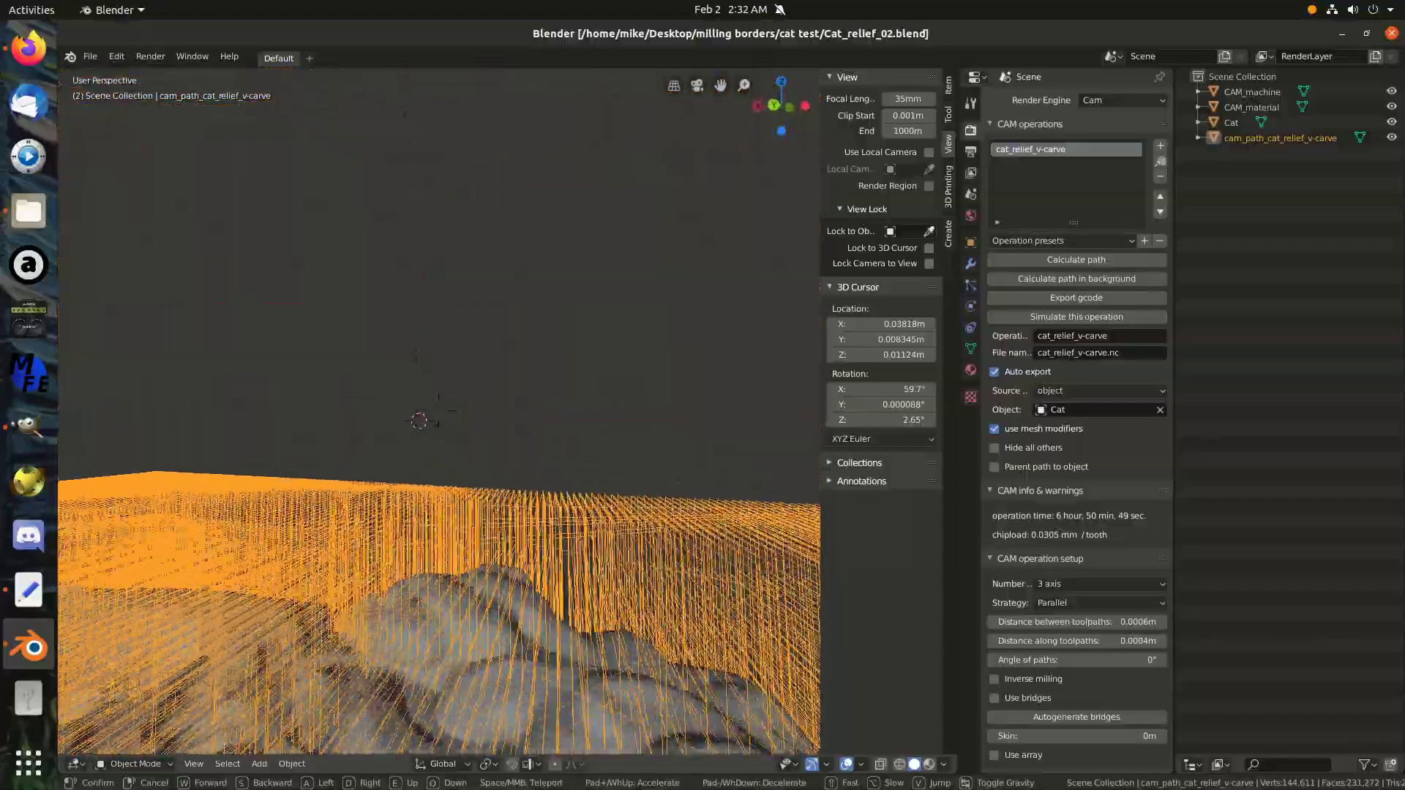
key(w)
key(w)
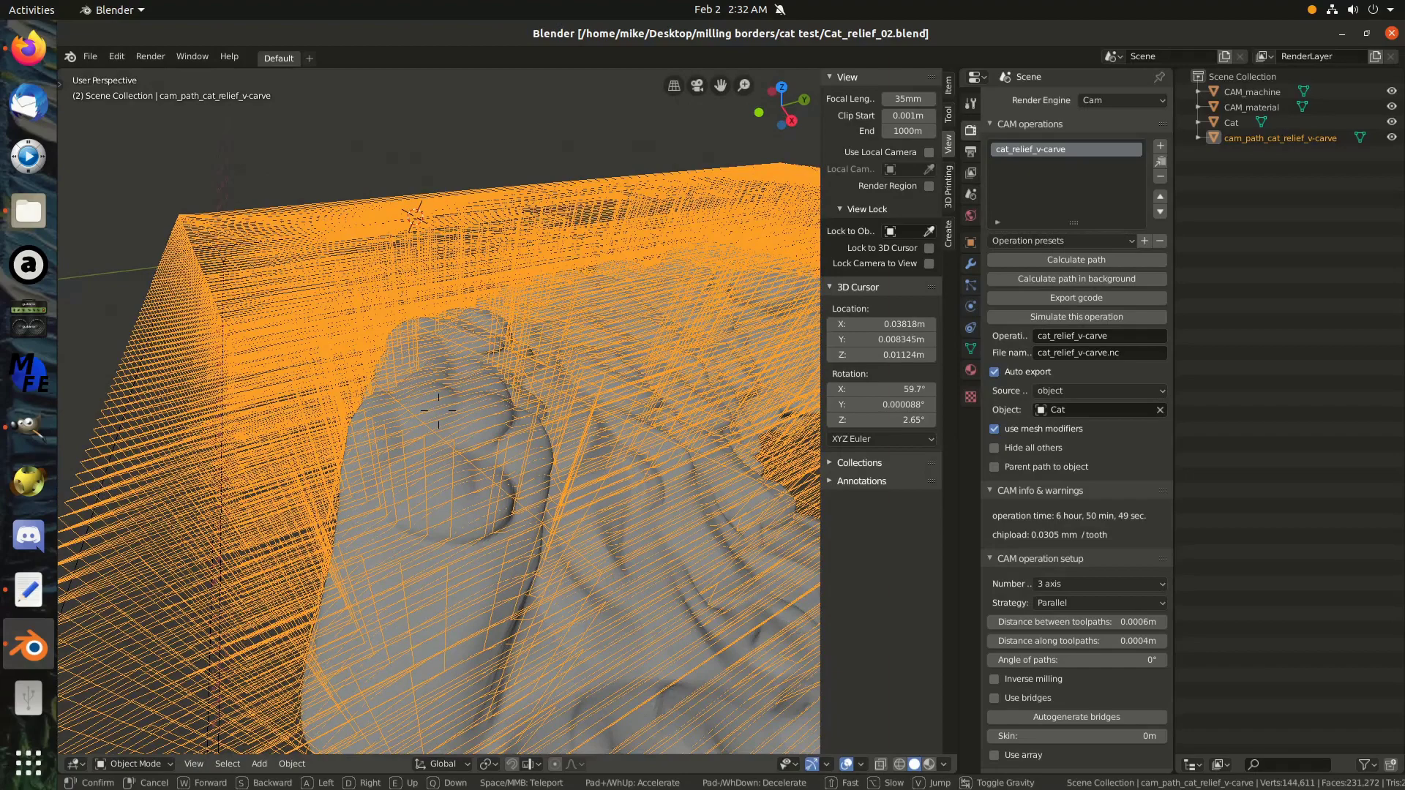
click(449, 452)
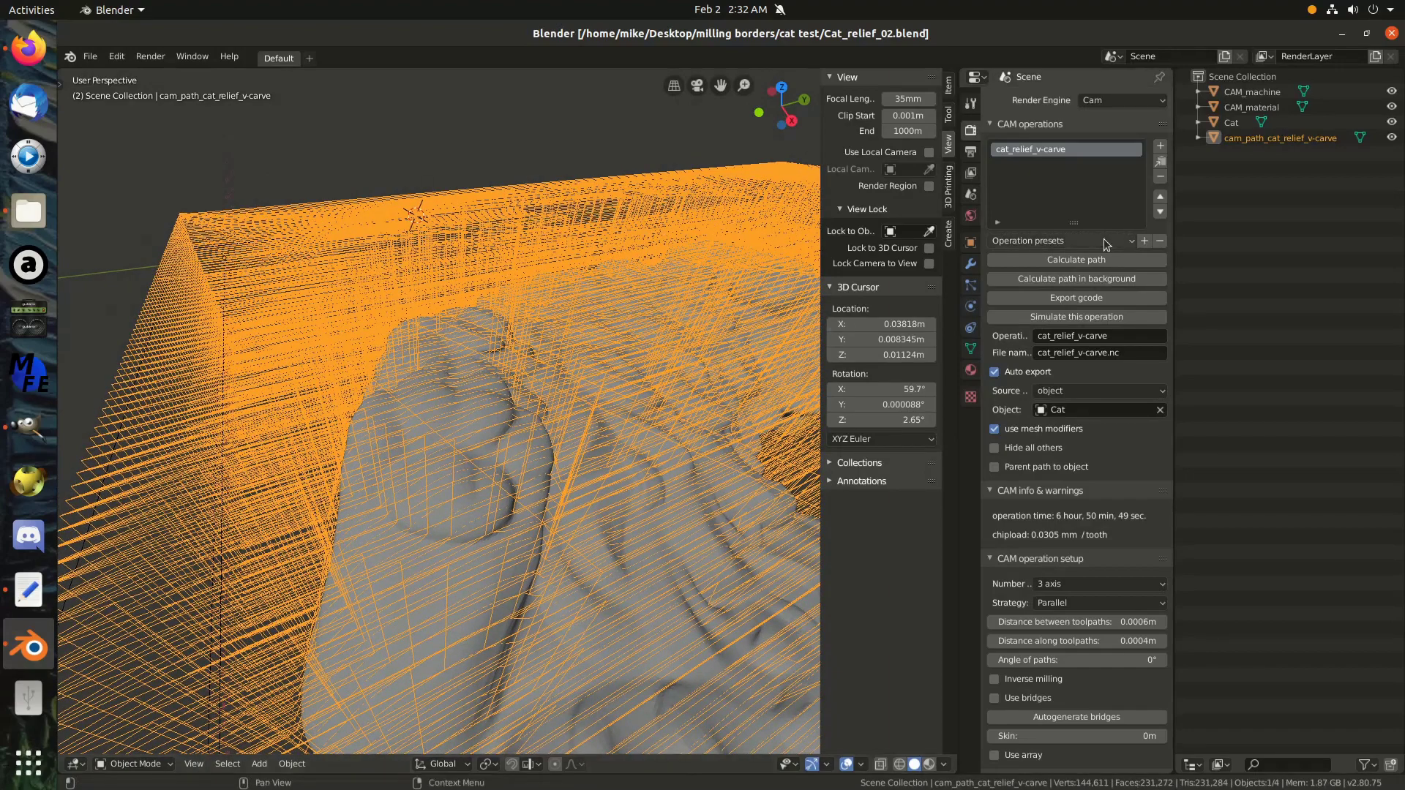
click(1392, 123)
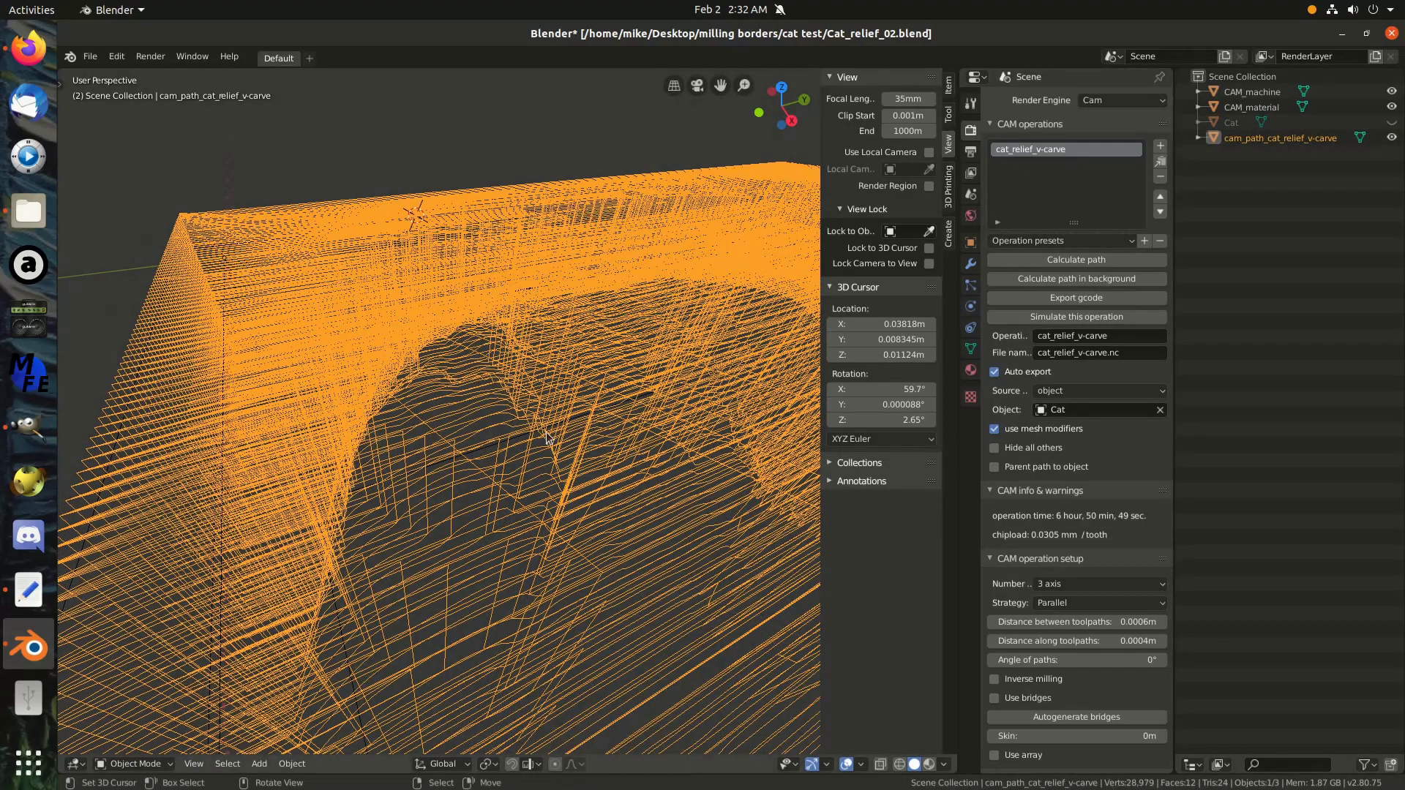
middle_drag(681, 366, 543, 431)
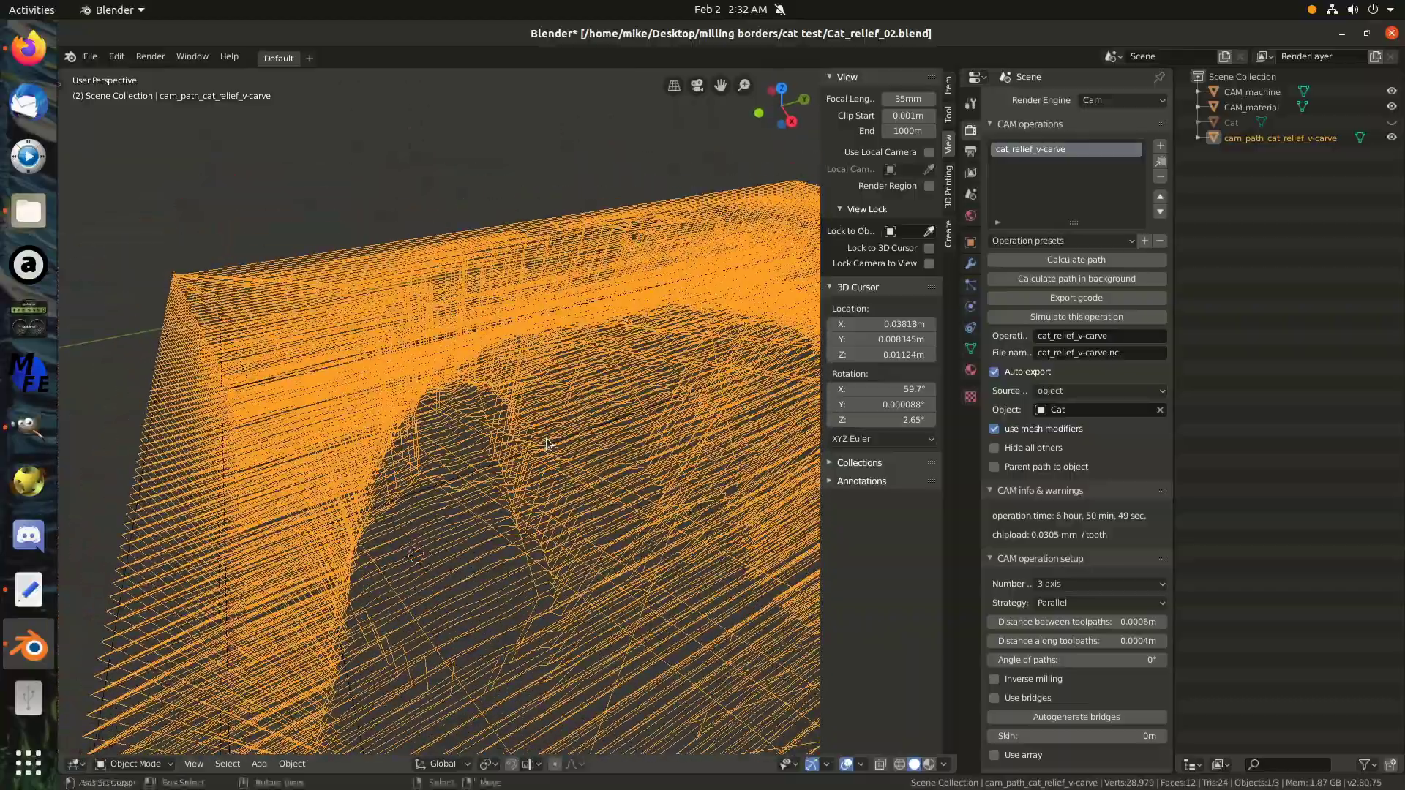
- Unhide the Cat mesh and scroll down to the 3018 Pro machine and grbl output settings
click(1393, 124)
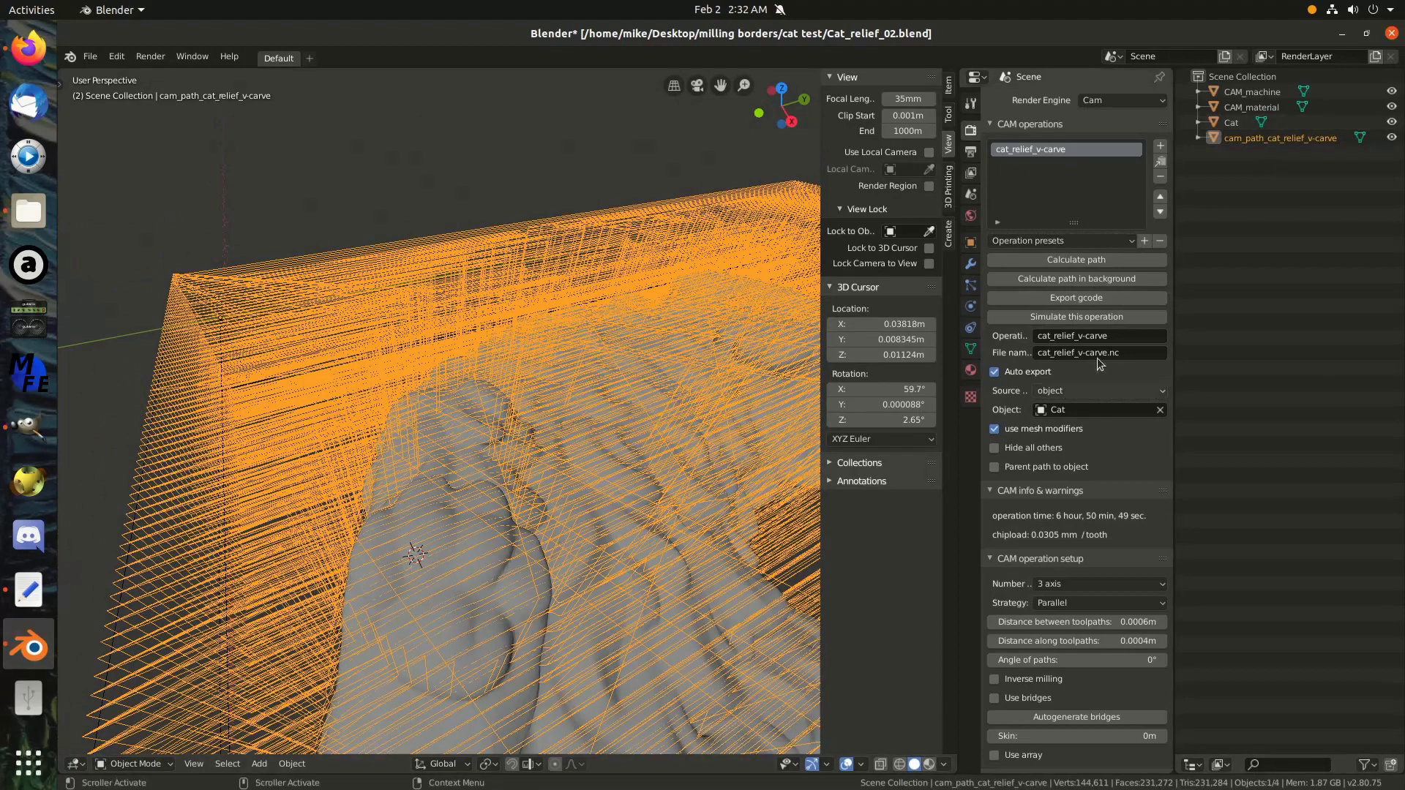
scroll(1077, 430, down, 4)
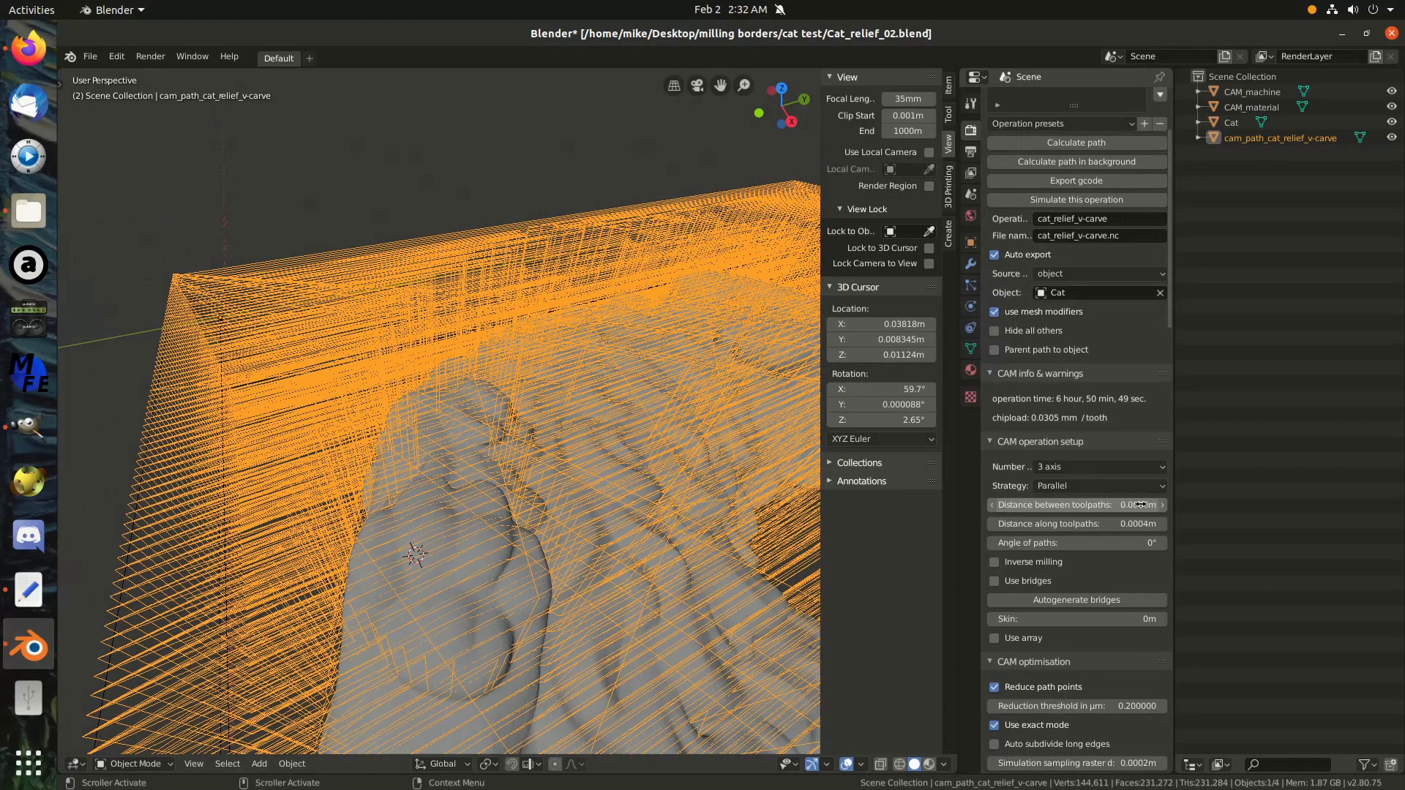
scroll(1104, 537, down, 7)
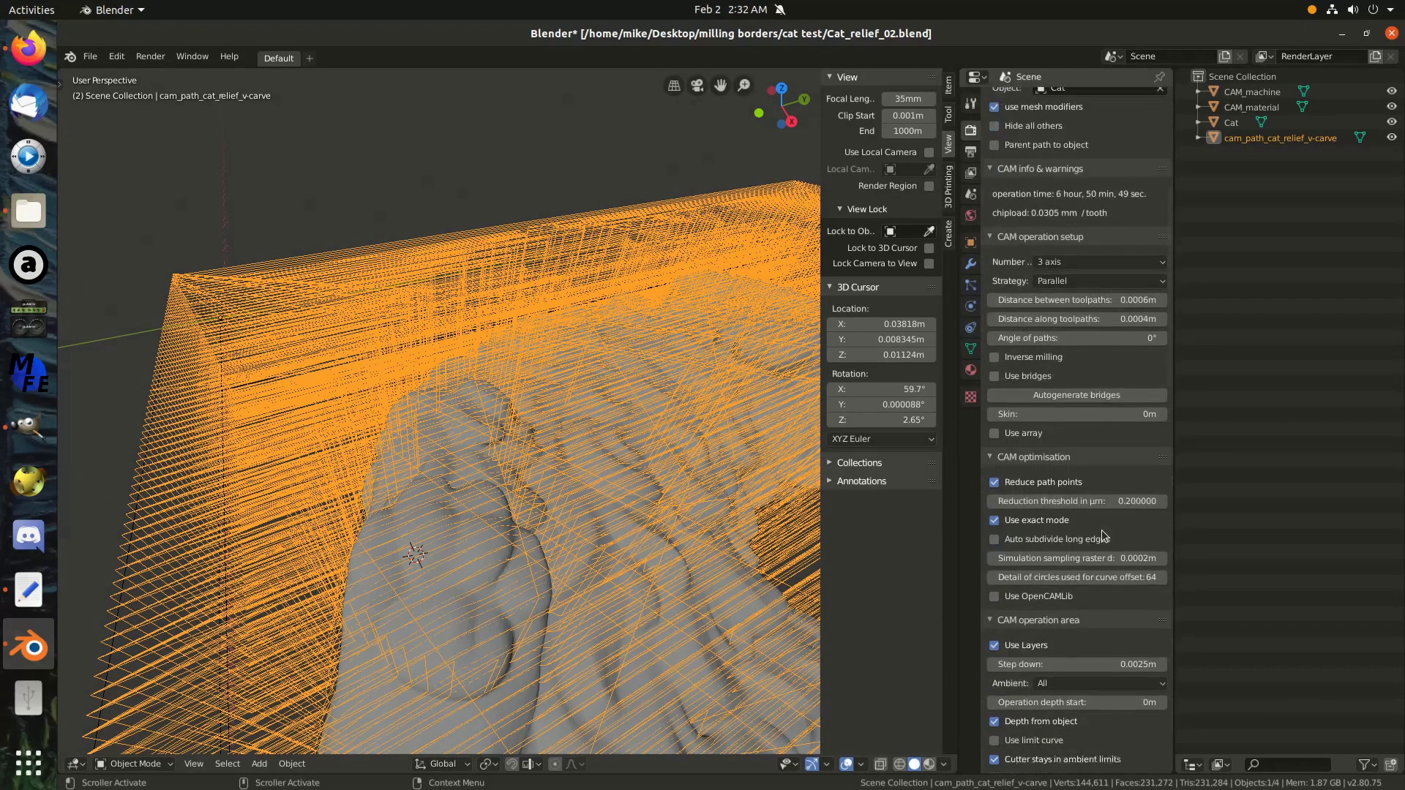
scroll(1103, 536, down, 3)
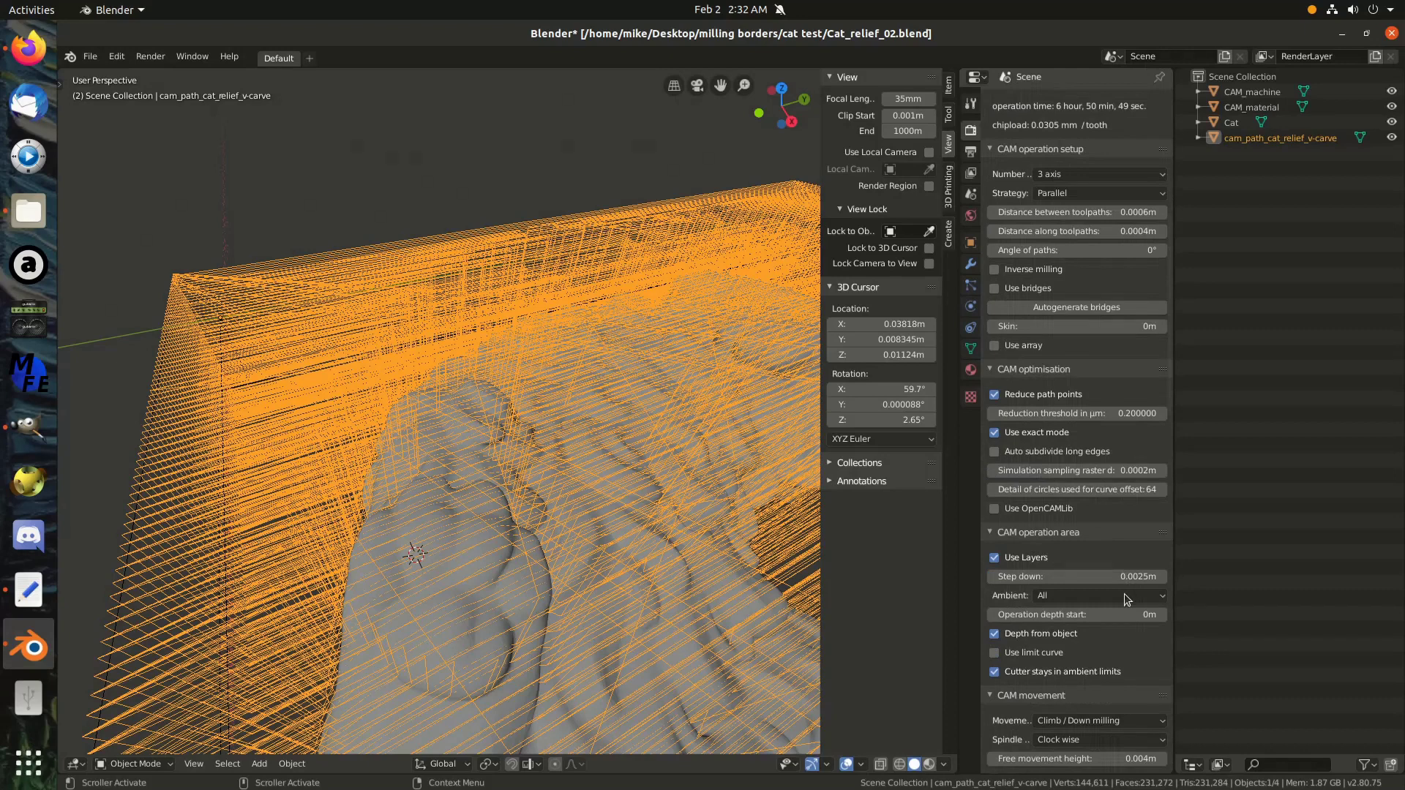
scroll(1141, 578, down, 6)
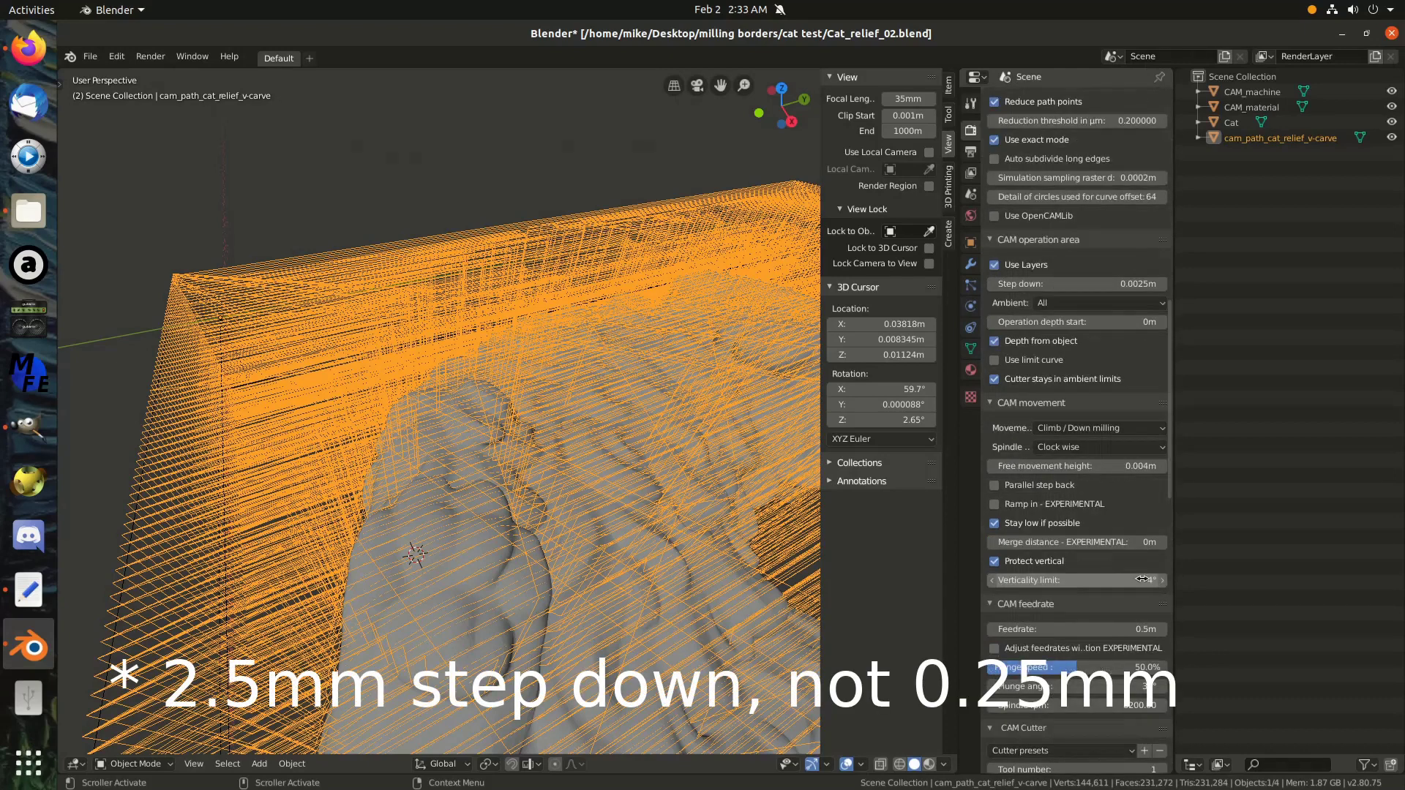
scroll(1132, 517, down, 3)
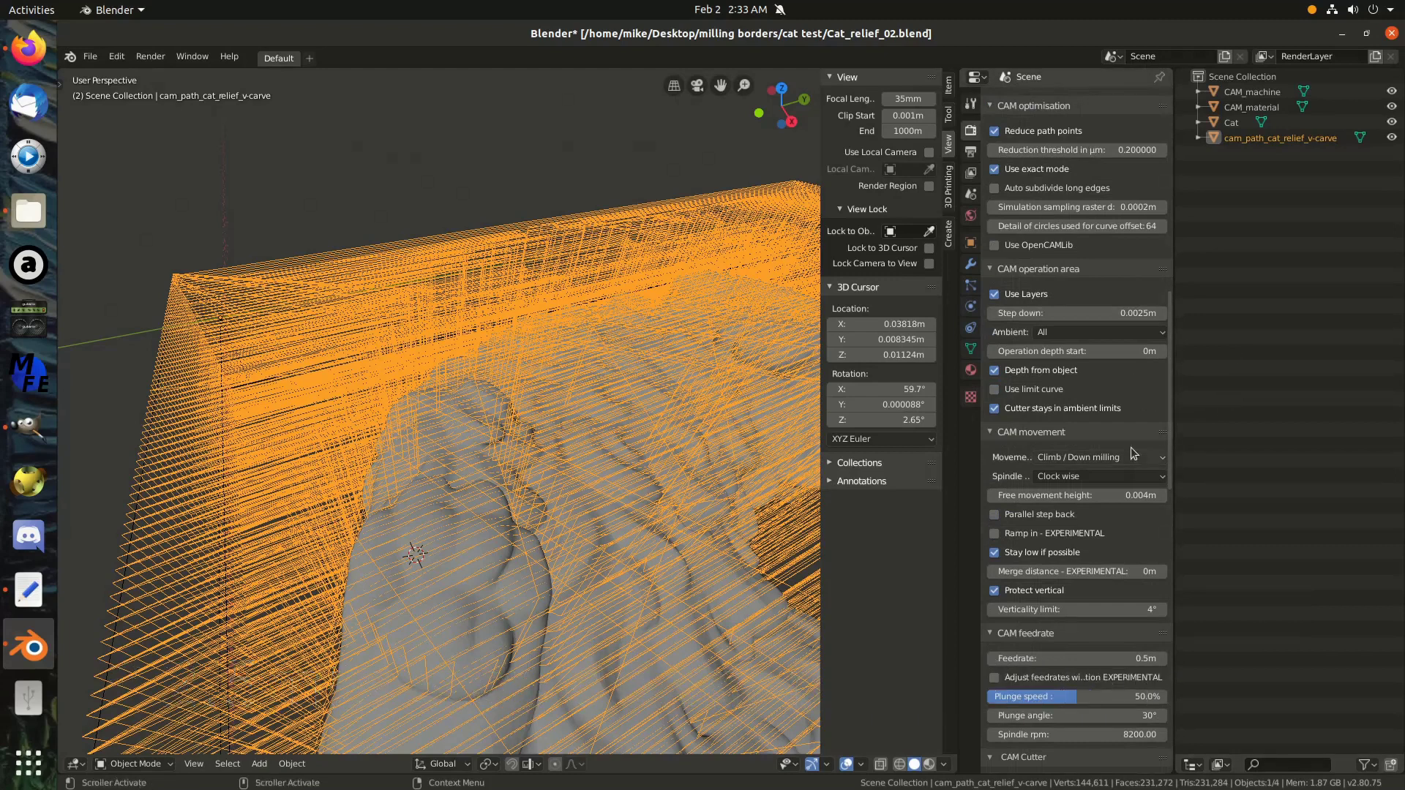
scroll(1130, 468, down, 2)
scroll(1131, 479, down, 1)
scroll(1131, 477, down, 8)
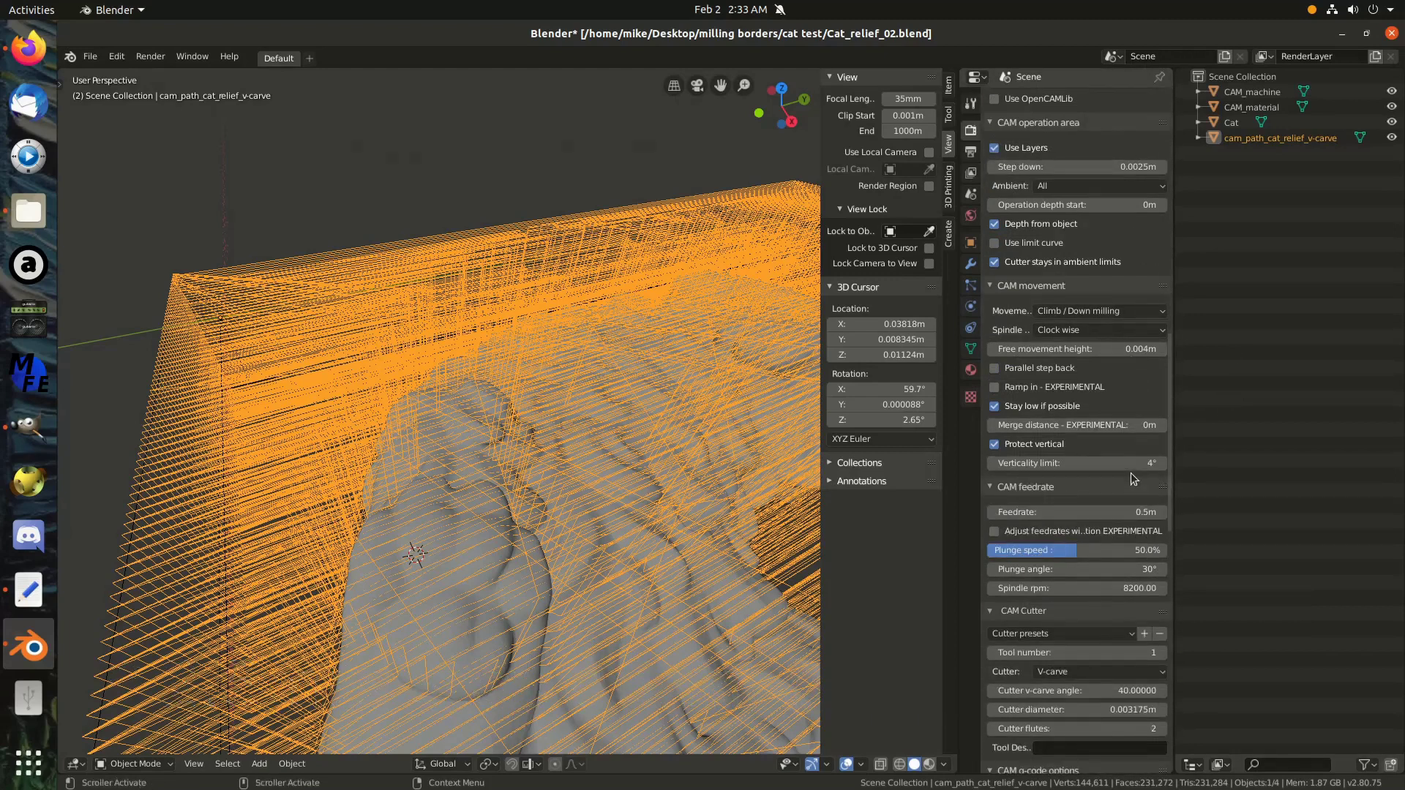
scroll(1131, 474, down, 6)
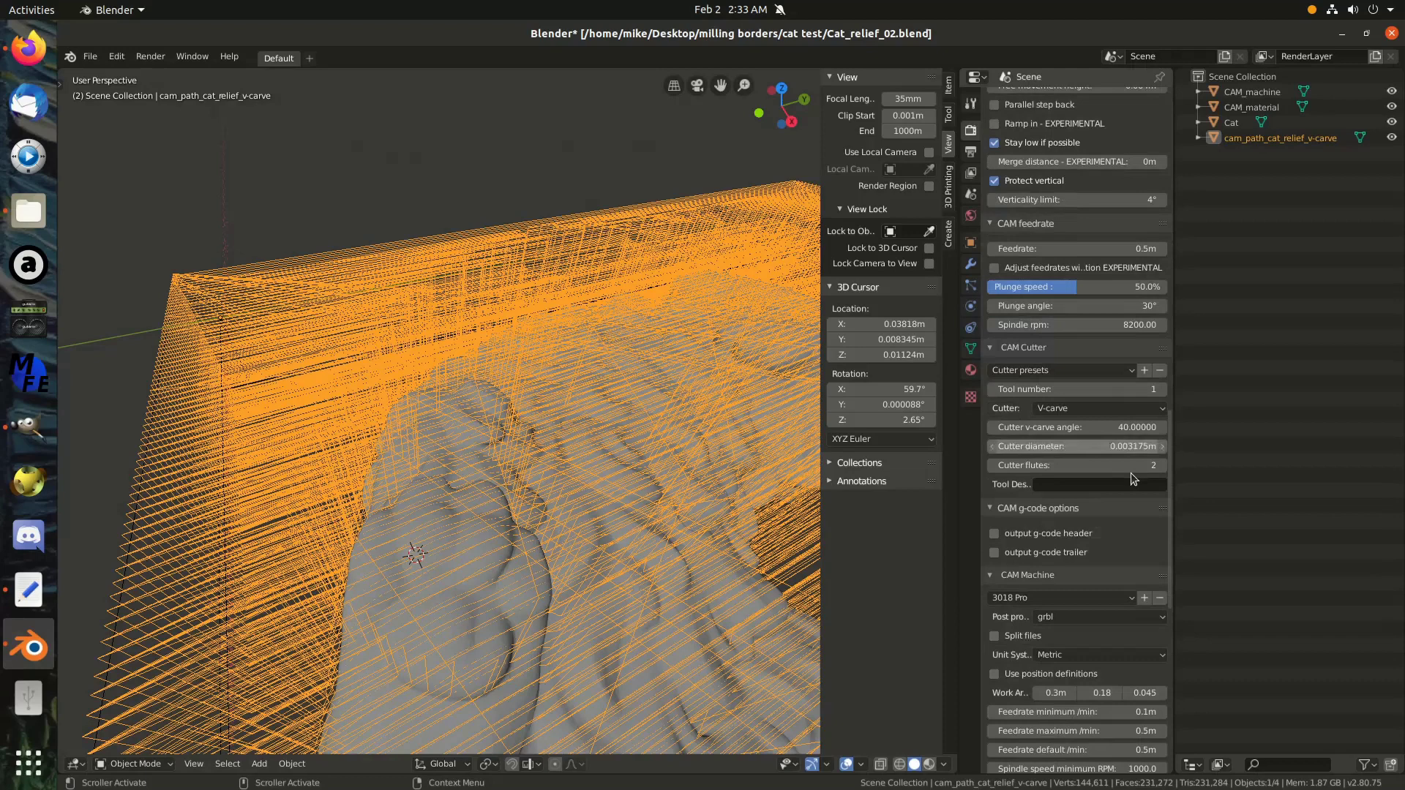
scroll(1133, 478, down, 1)
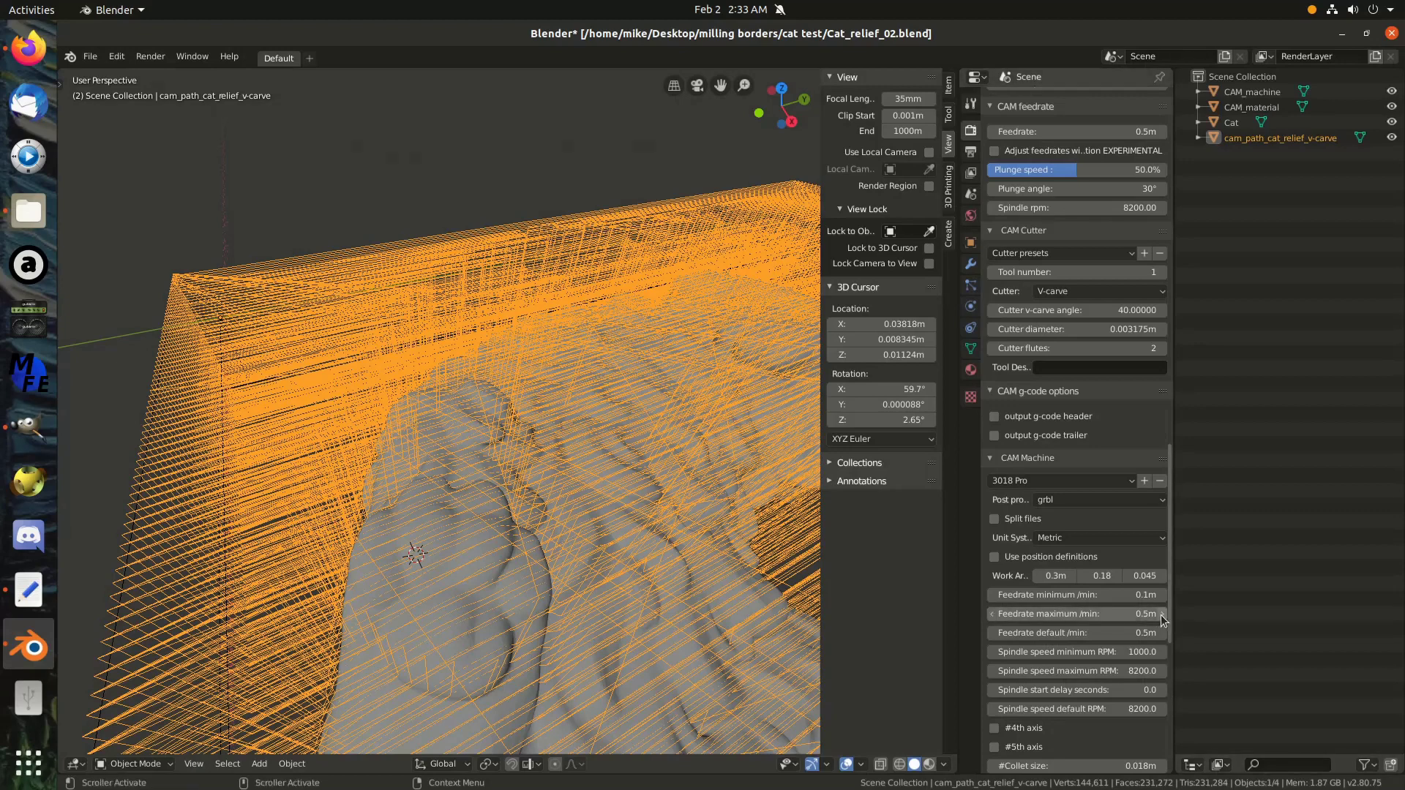
scroll(1163, 620, down, 4)
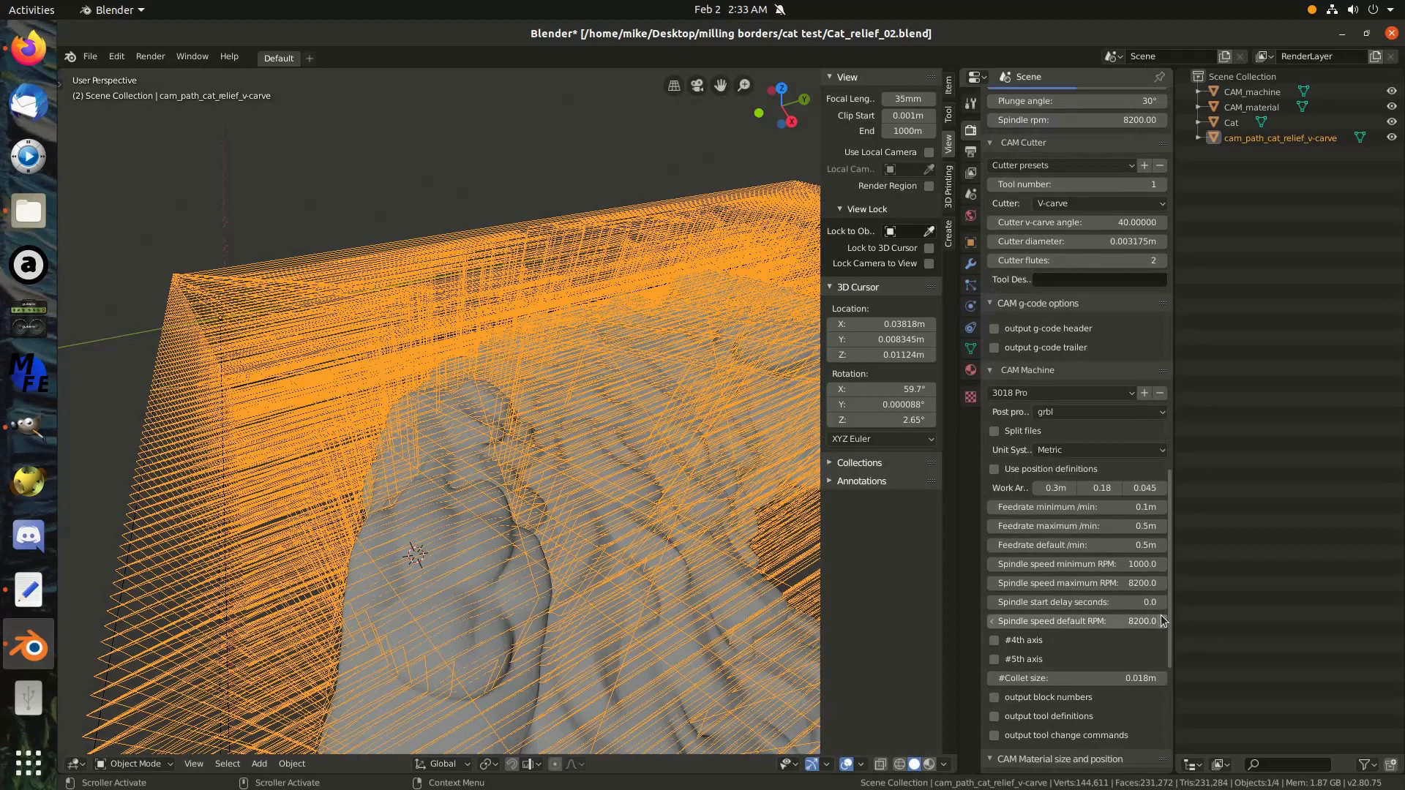
scroll(1163, 620, down, 2)
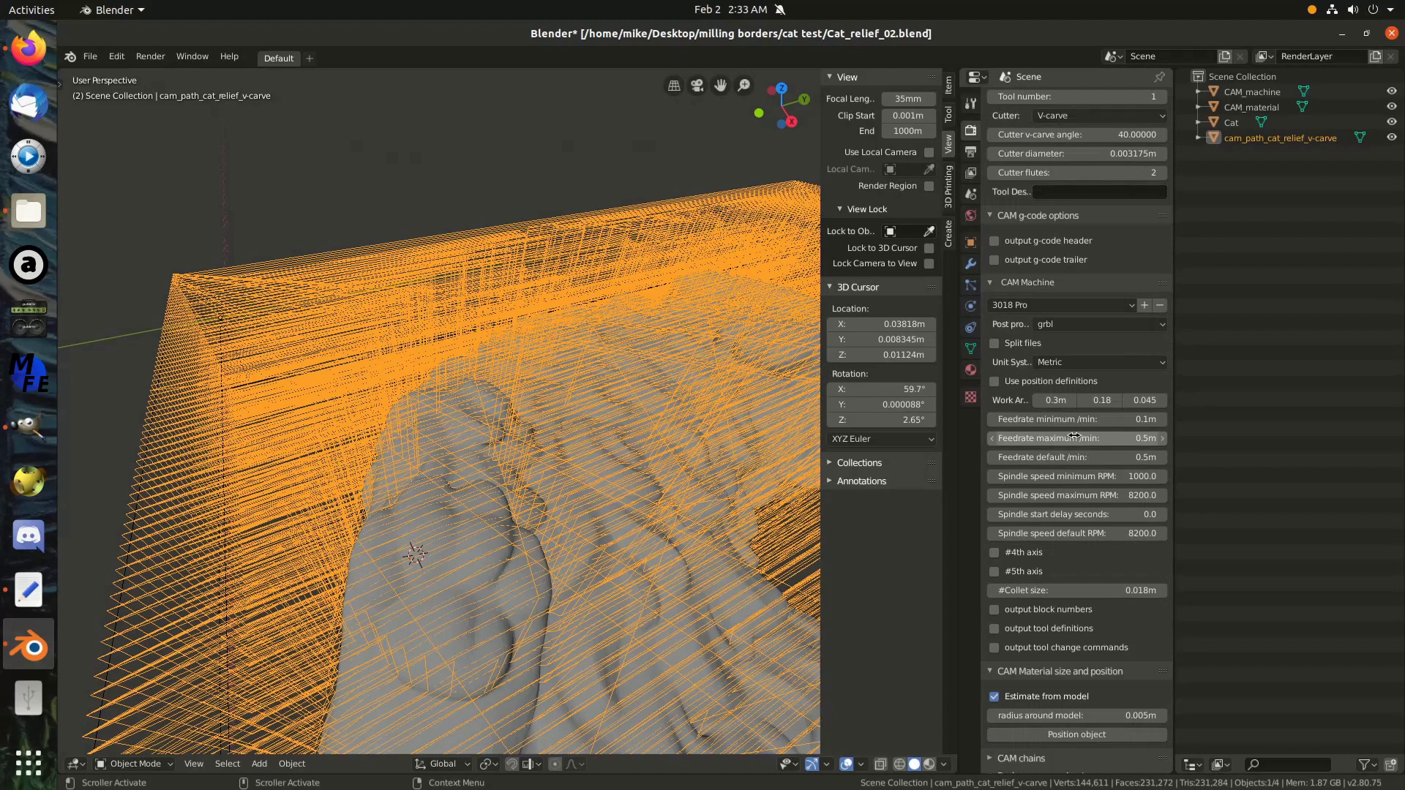
scroll(1123, 607, down, 5)
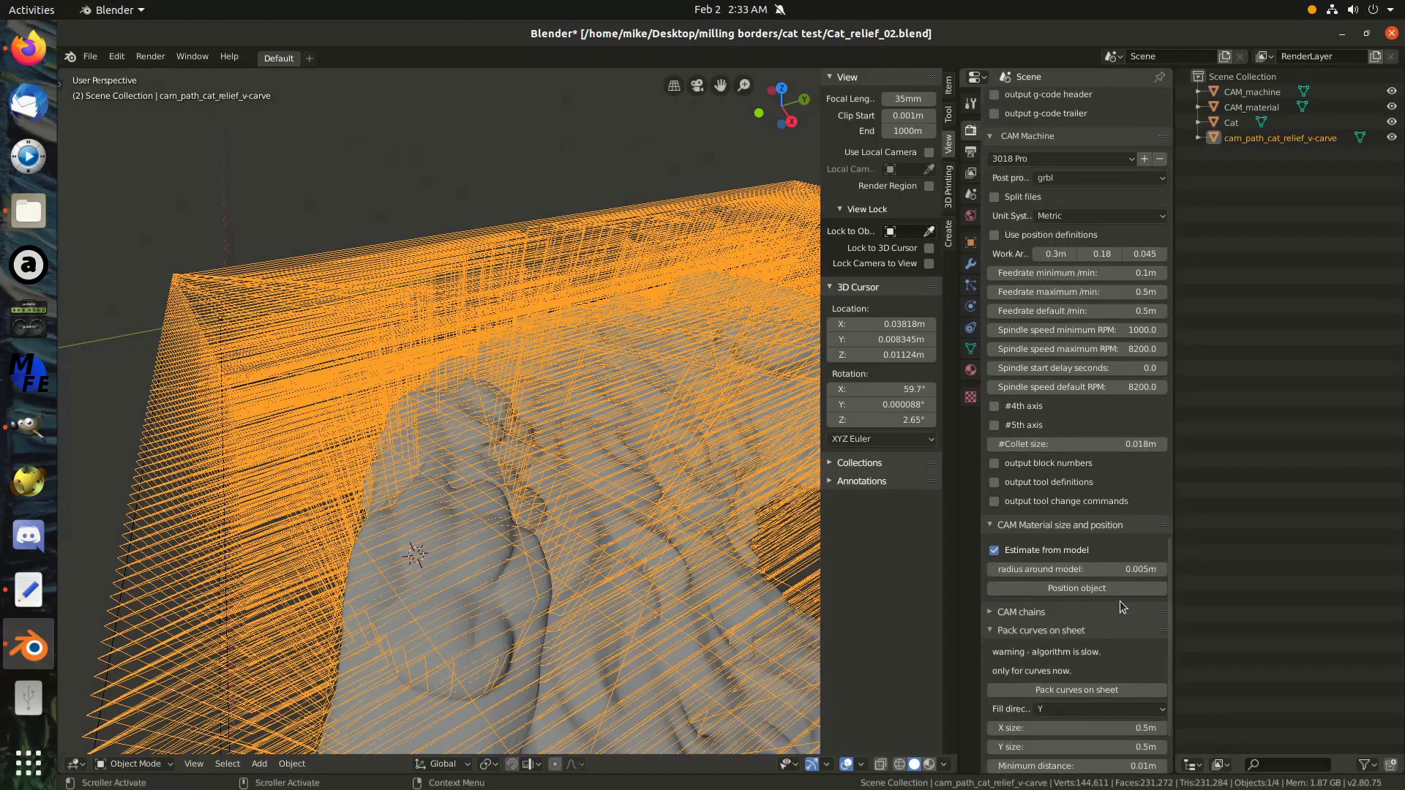
scroll(1119, 607, down, 1)
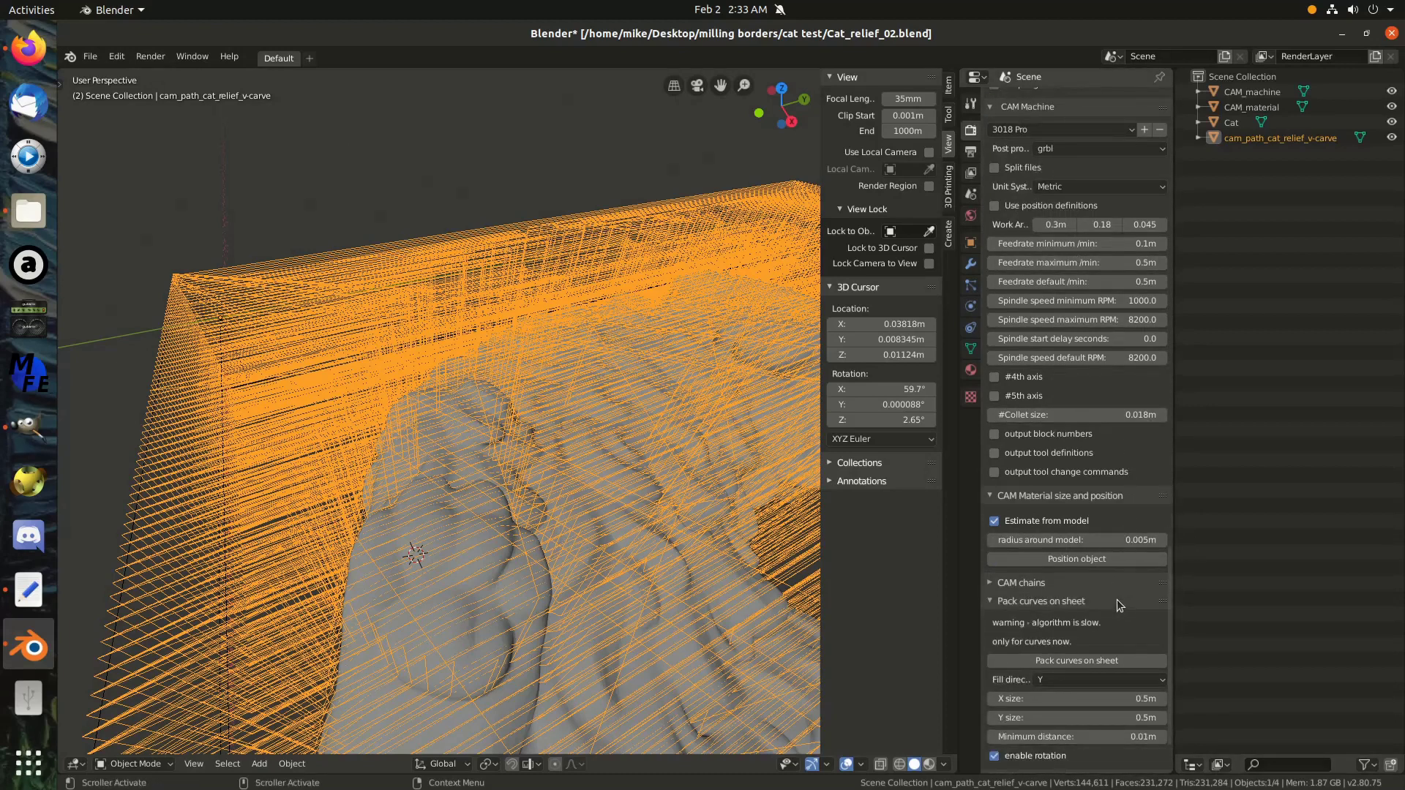
scroll(1115, 597, up, 20)
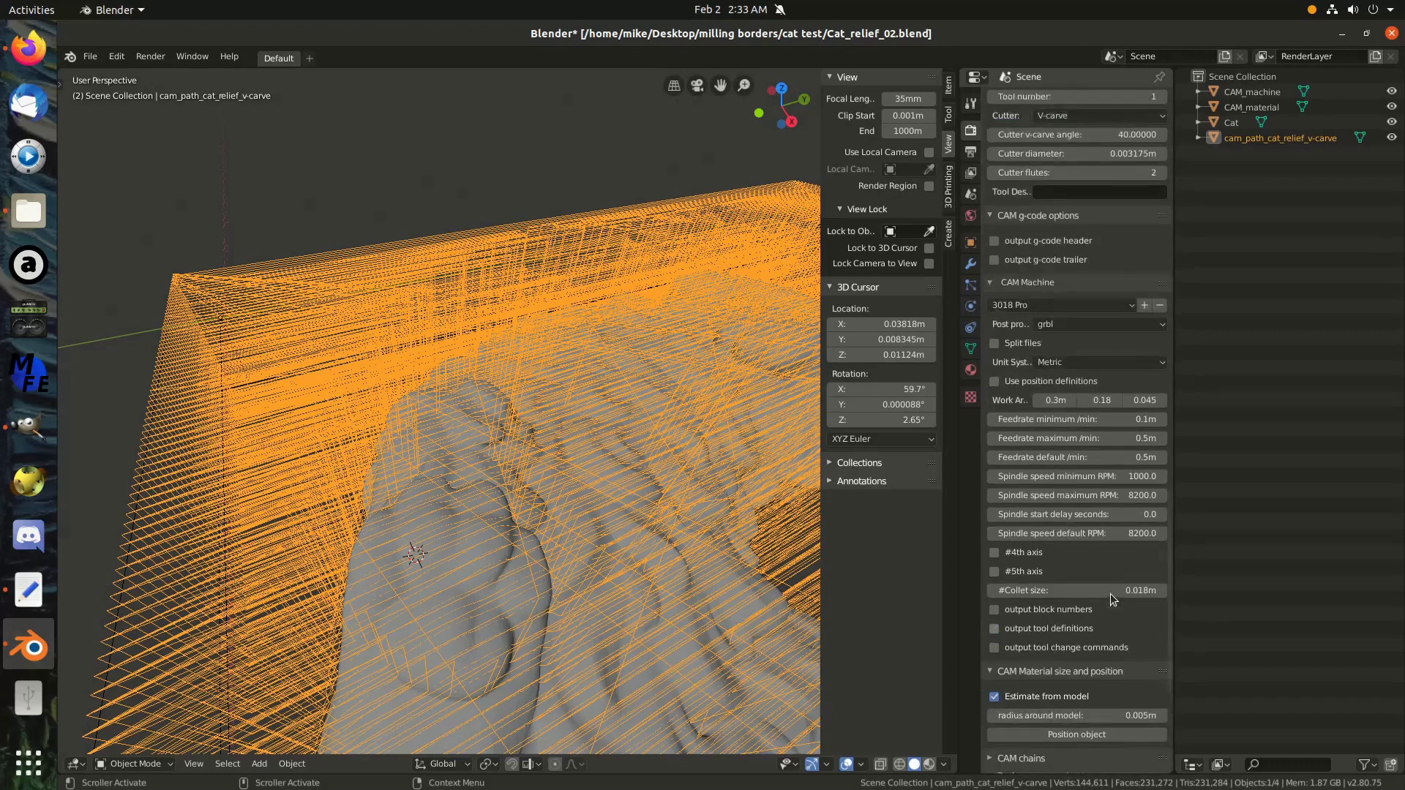
scroll(1102, 597, up, 20)
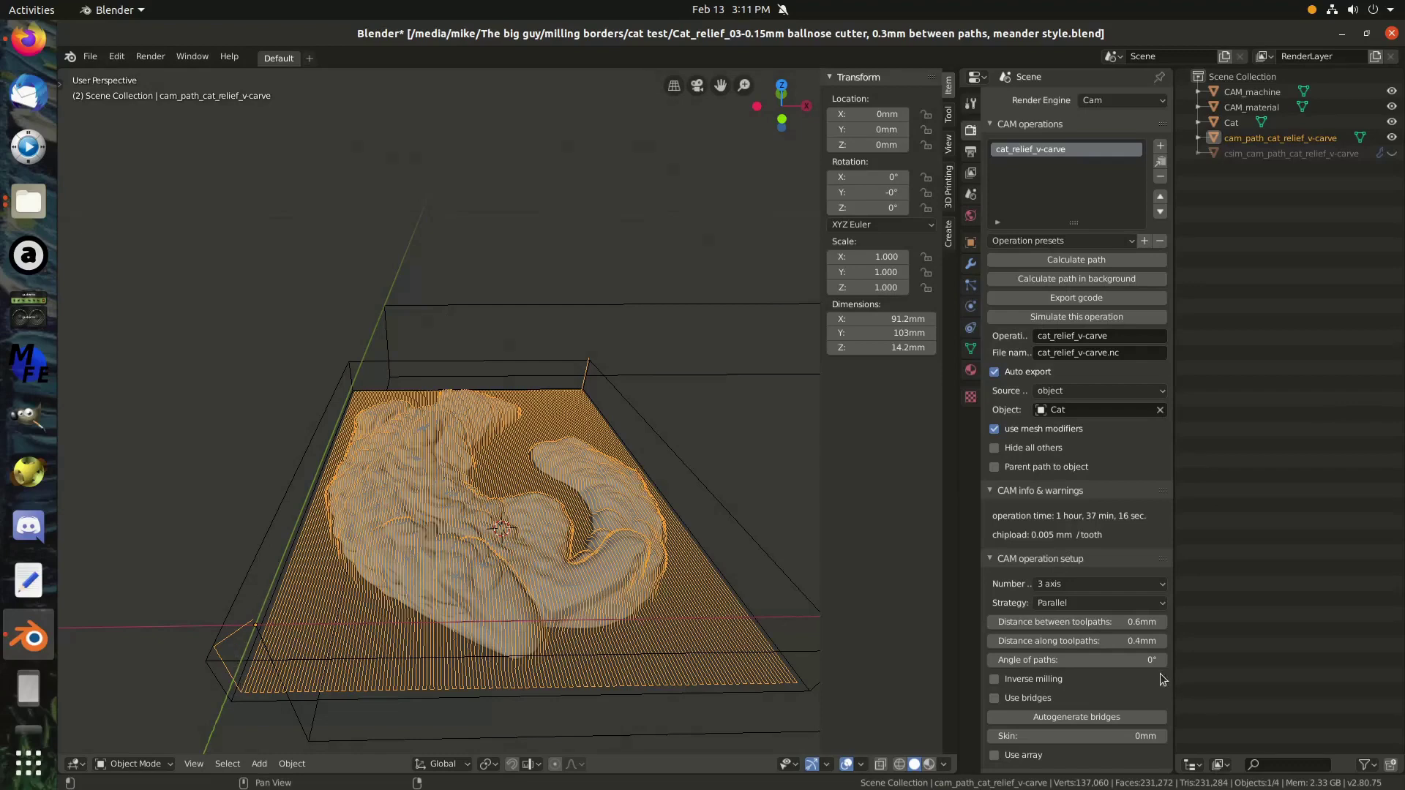
middle_drag(1129, 599, 1066, 405)
scroll(1065, 401, down, 10)
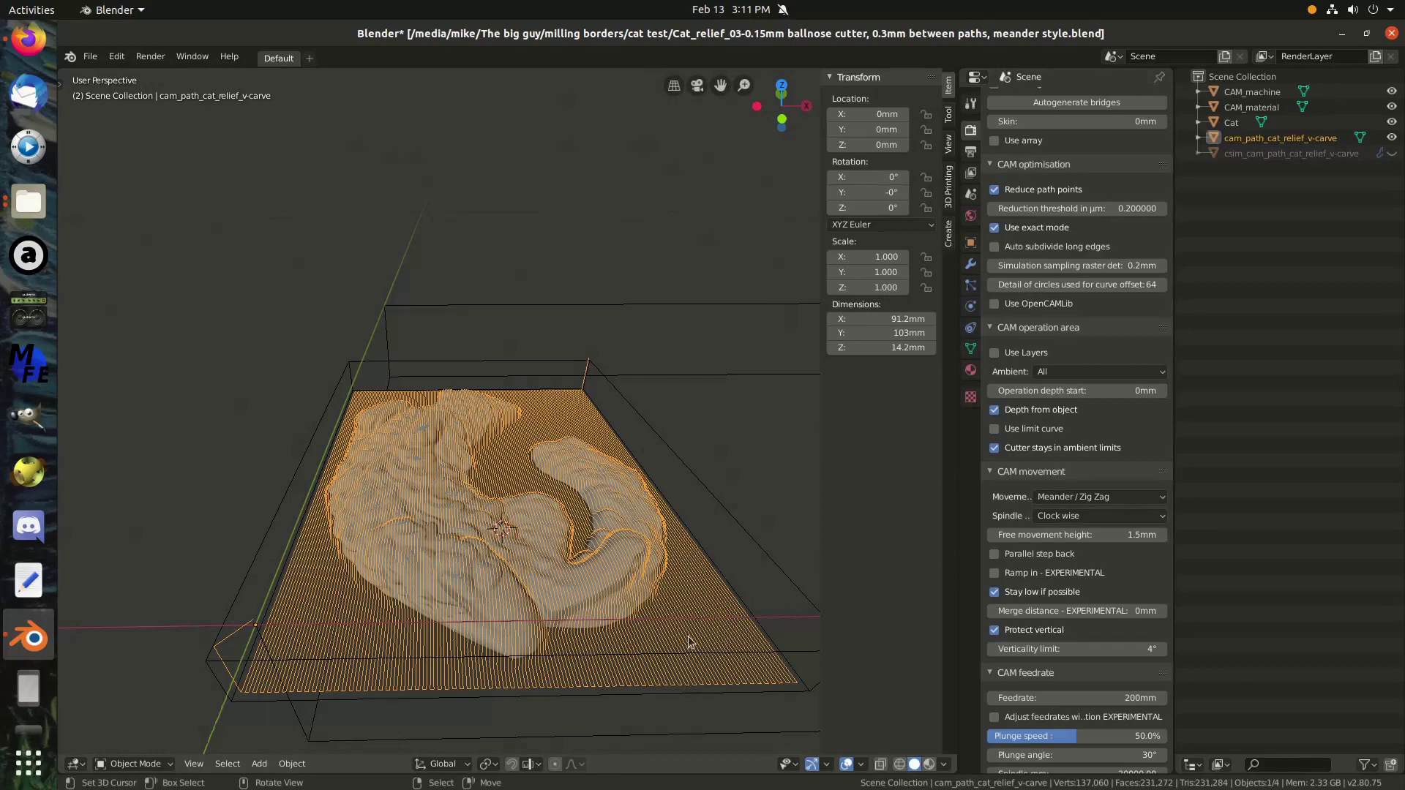
scroll(1082, 499, up, 7)
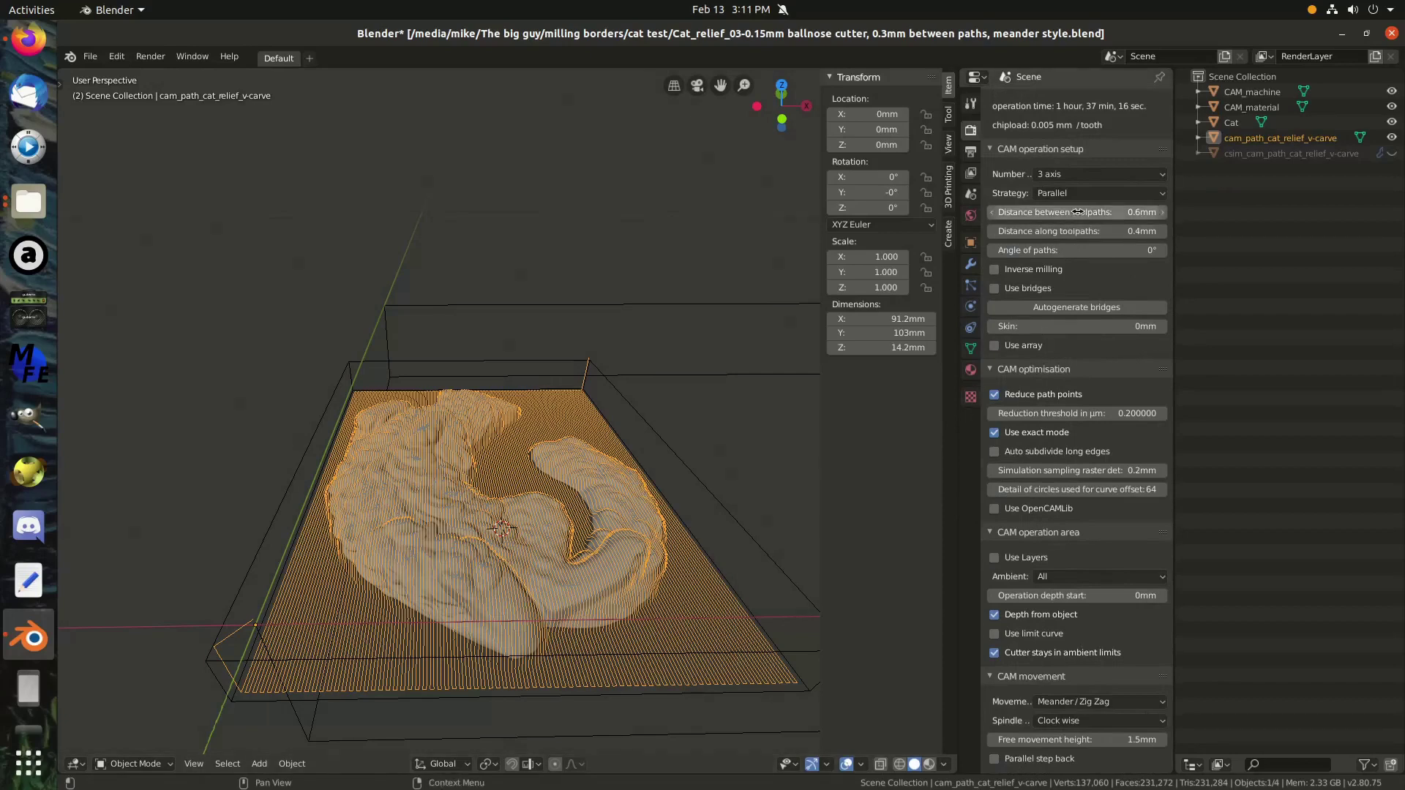
scroll(1077, 212, down, 10)
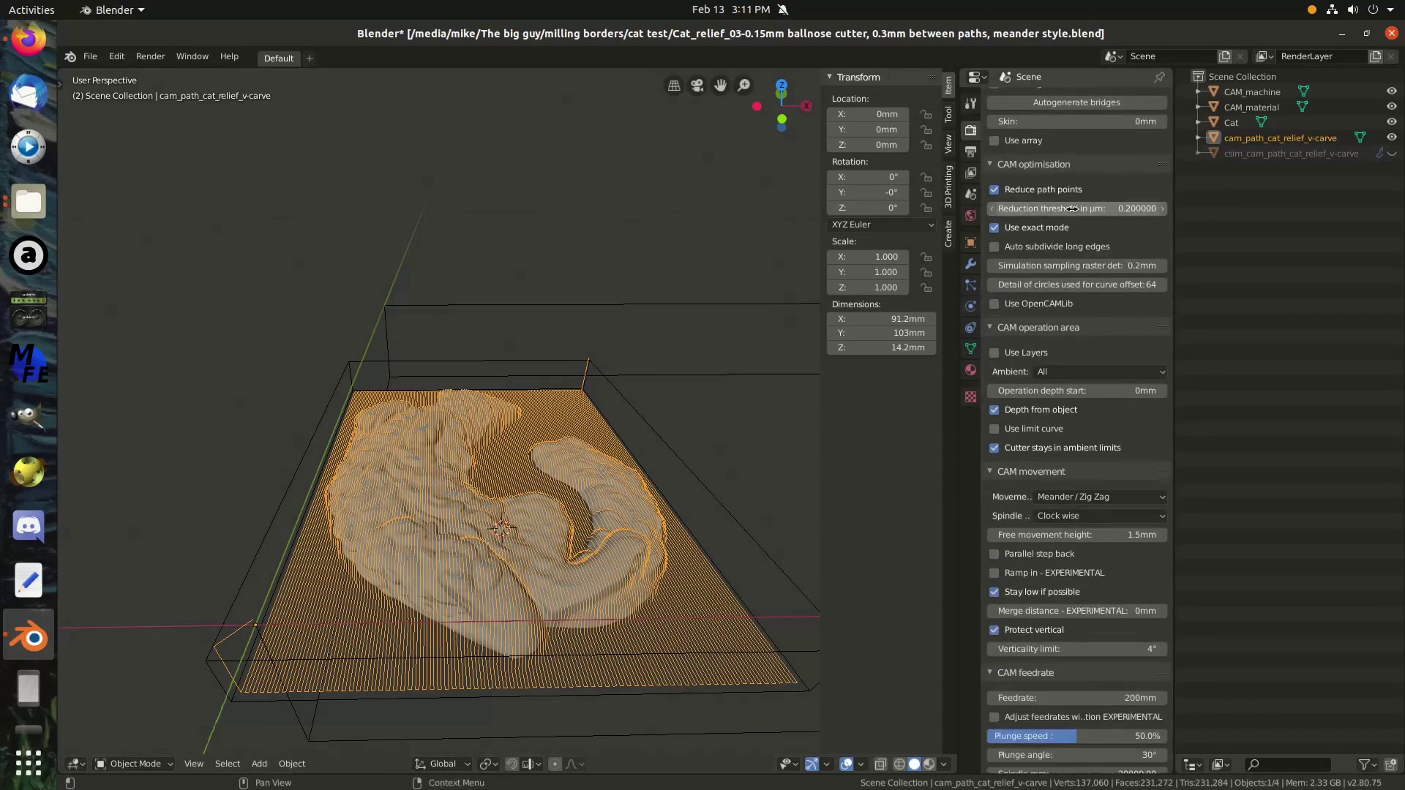
scroll(1071, 210, down, 4)
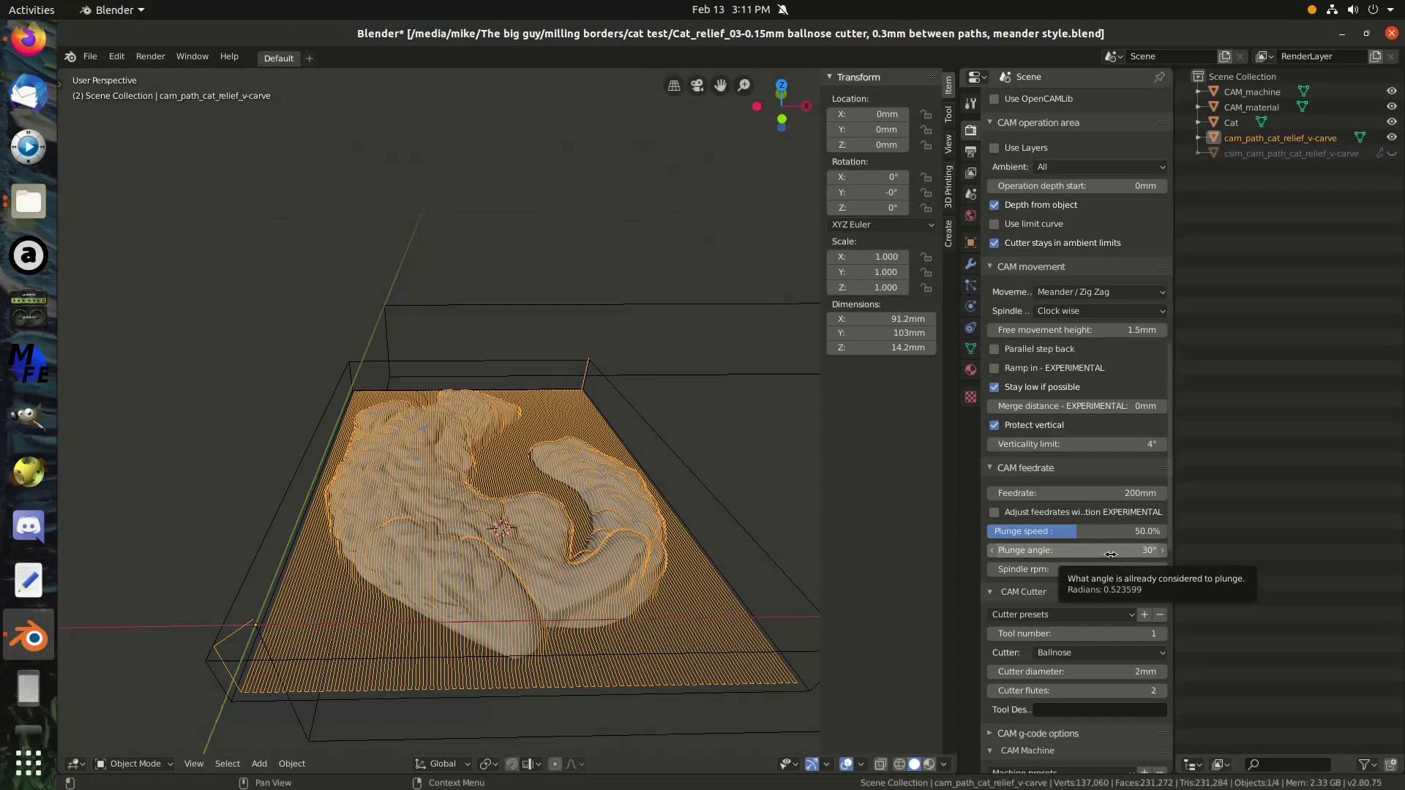
scroll(1079, 563, down, 5)
scroll(1076, 578, down, 5)
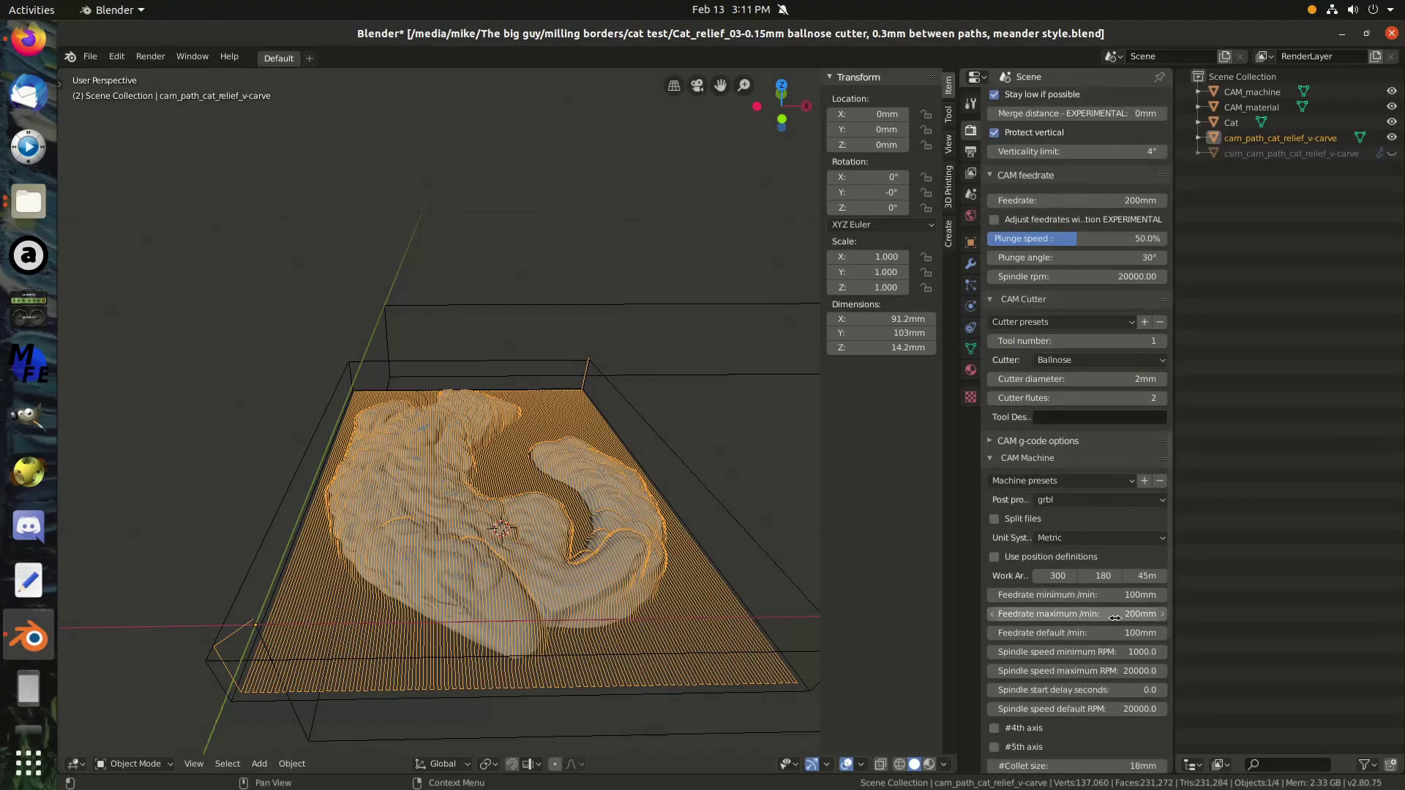
scroll(1115, 618, up, 1)
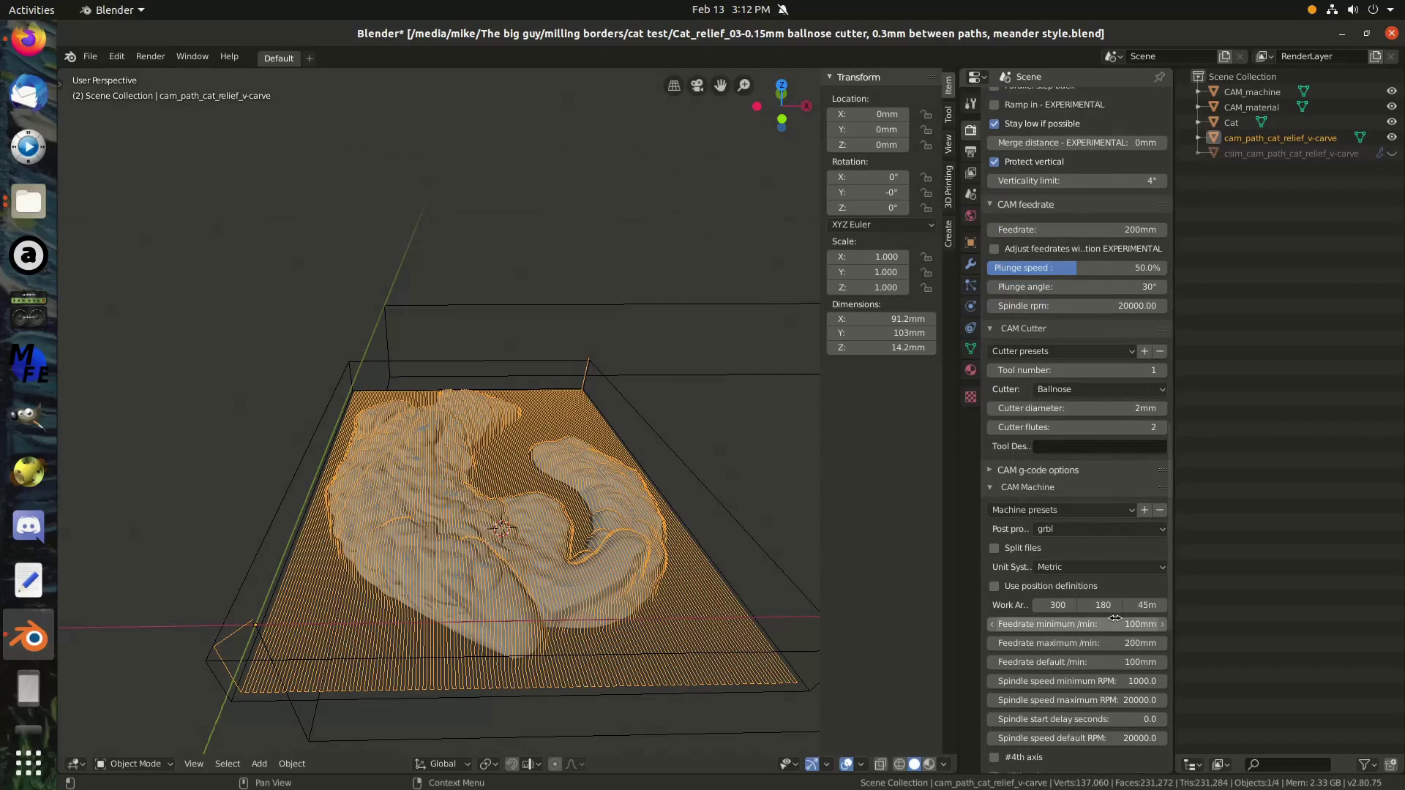
scroll(1073, 654, down, 7)
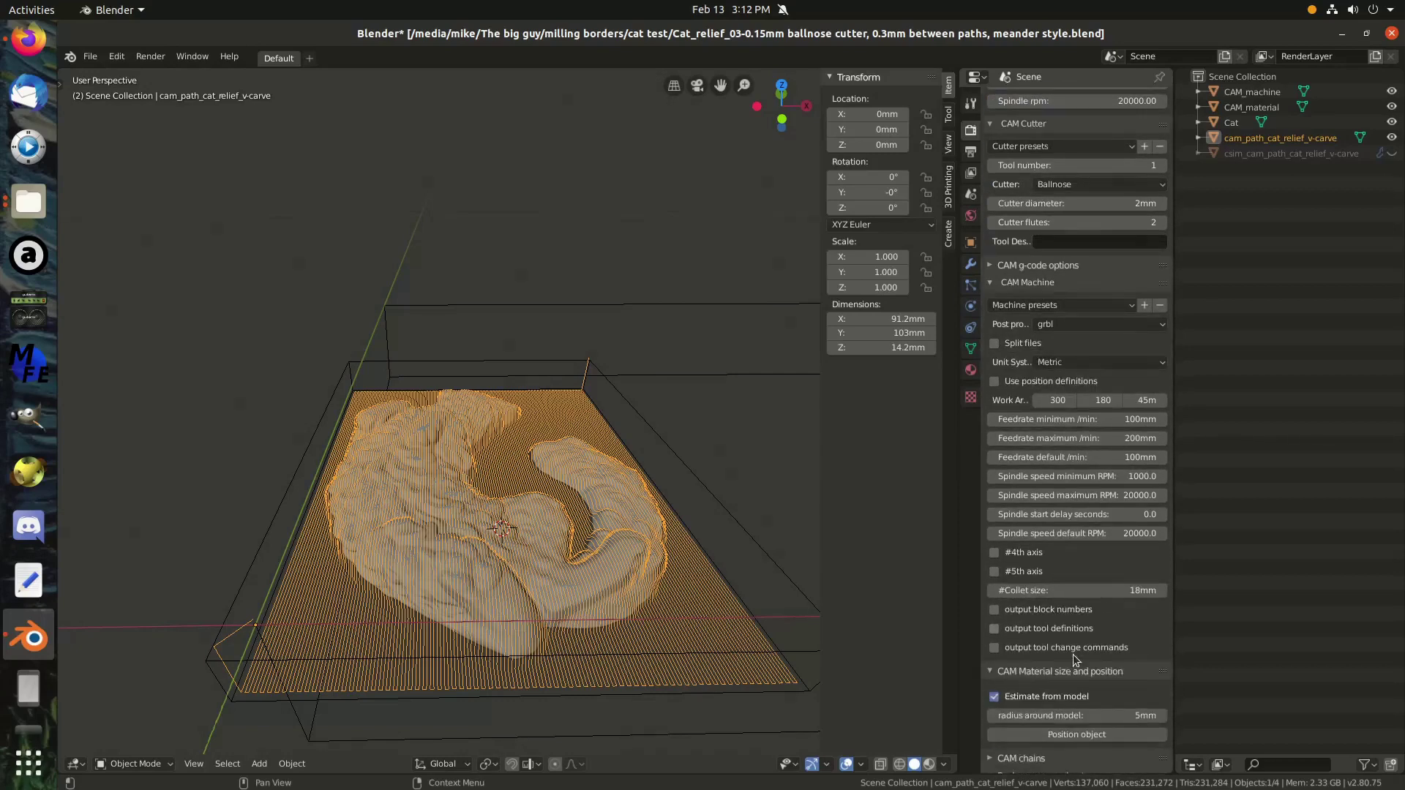
scroll(1073, 654, up, 20)
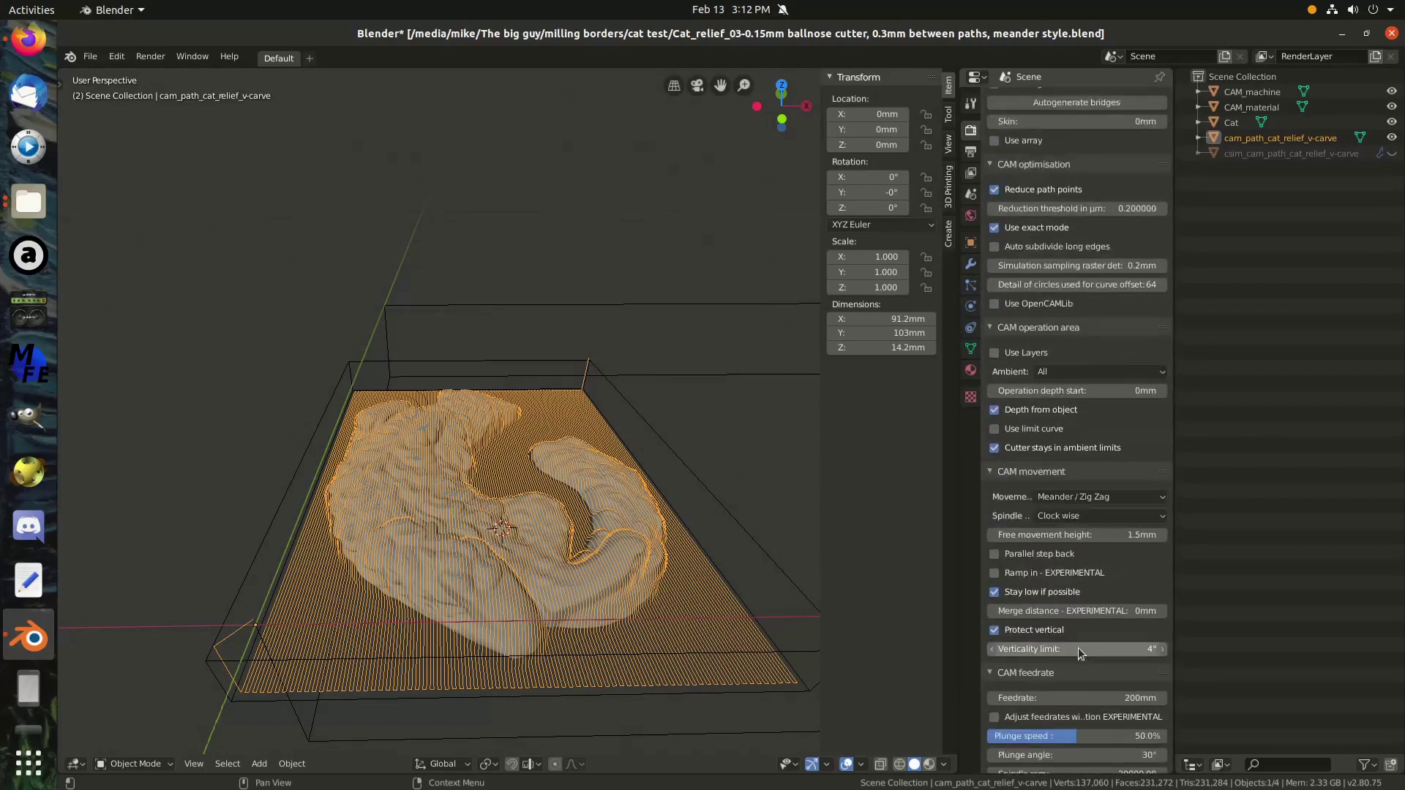
scroll(1078, 648, up, 19)
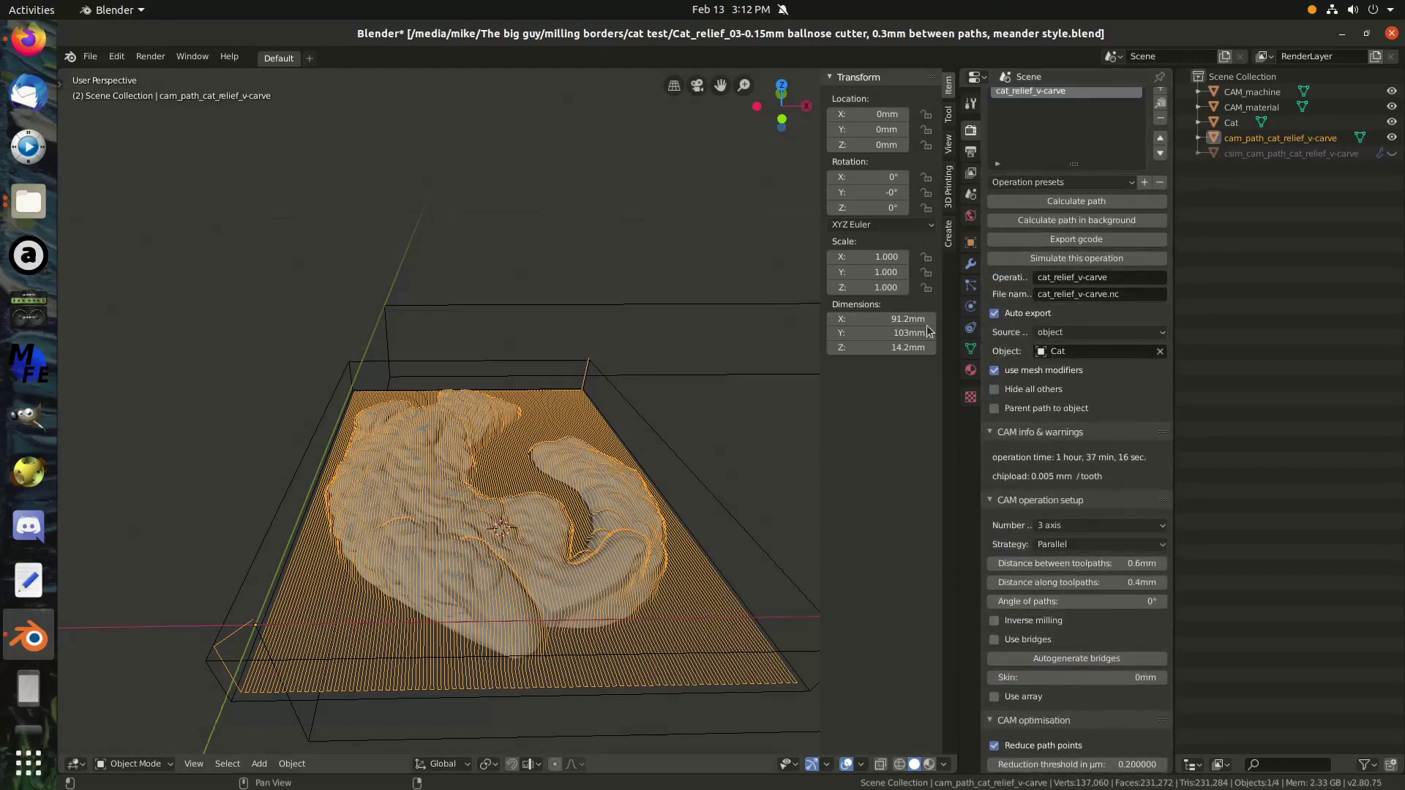
scroll(1074, 450, down, 20)
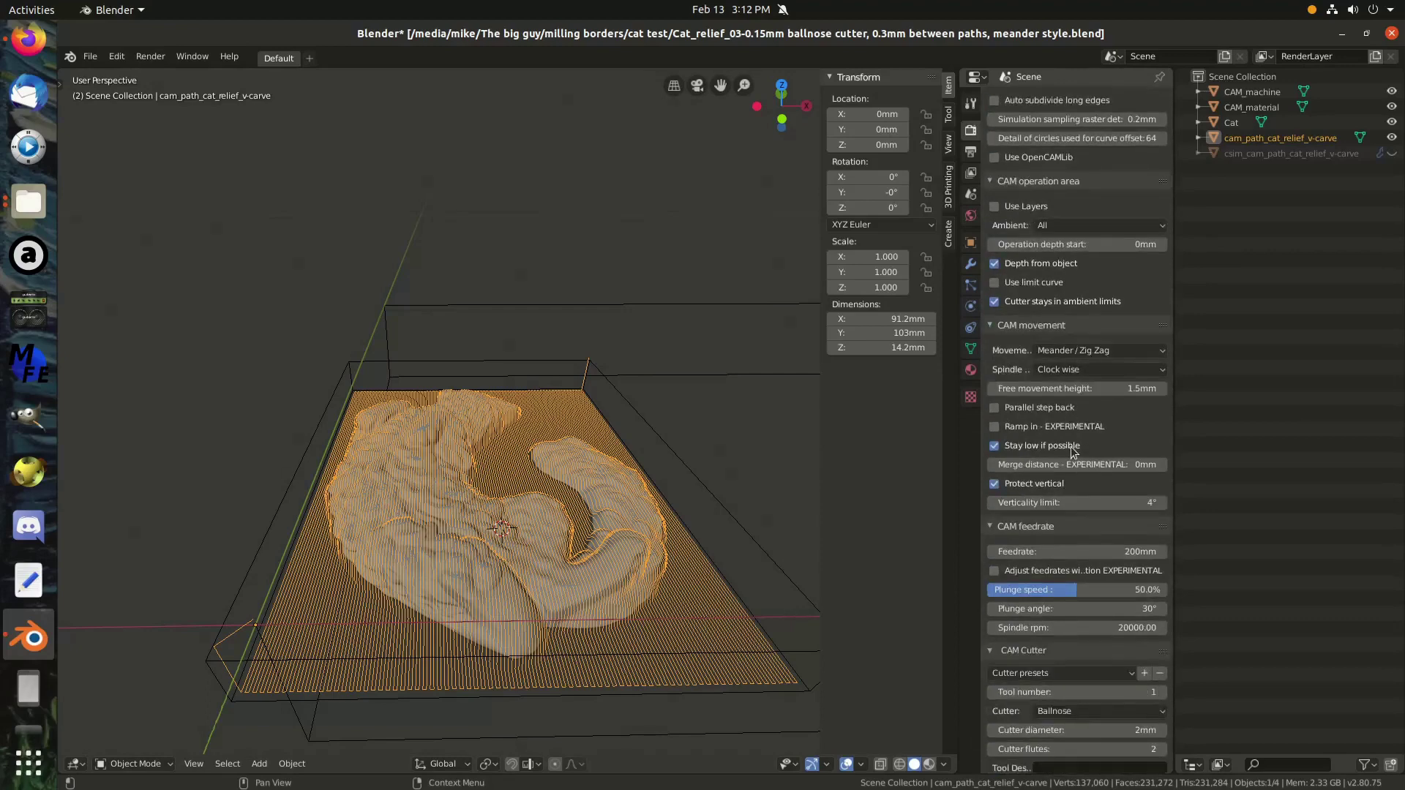
scroll(1072, 451, down, 15)
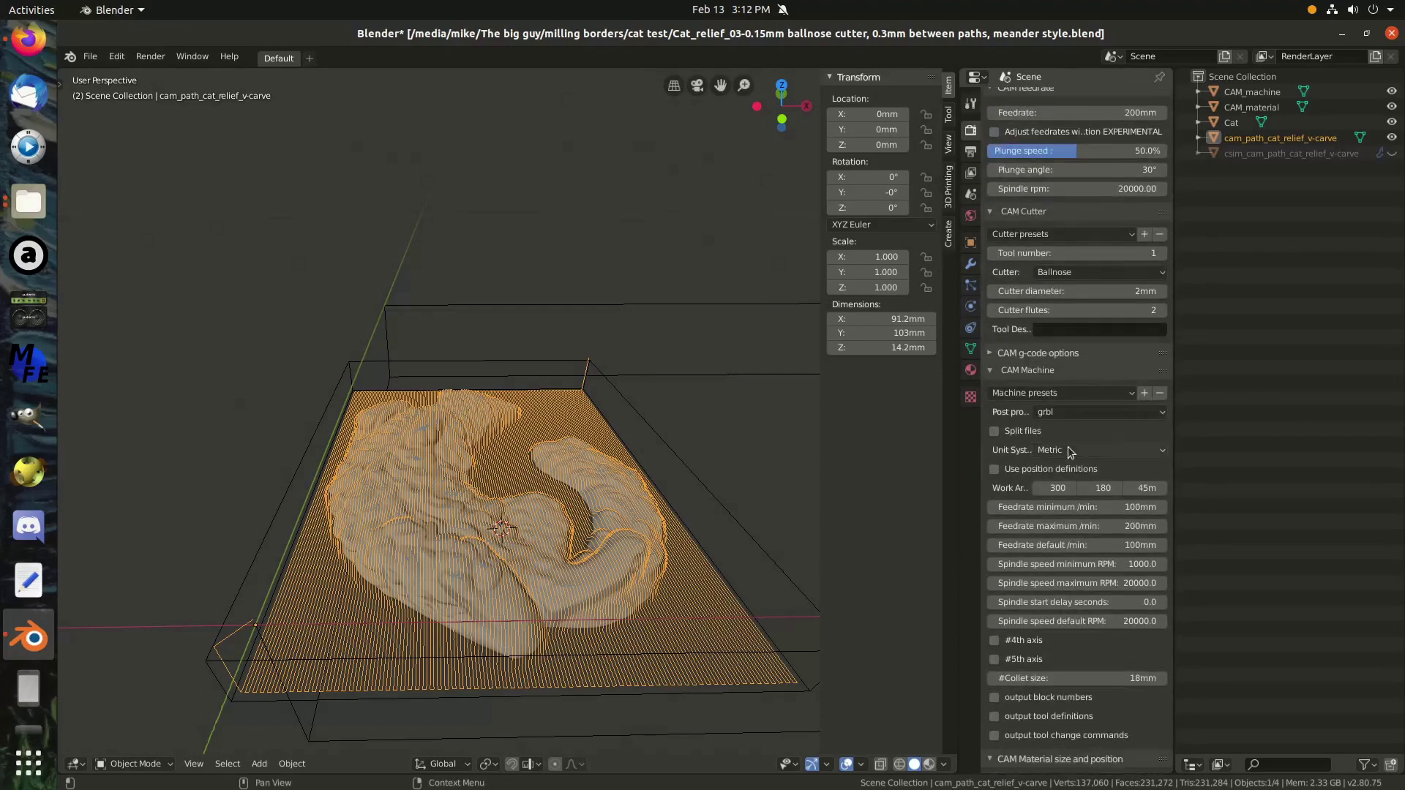
scroll(1069, 452, down, 4)
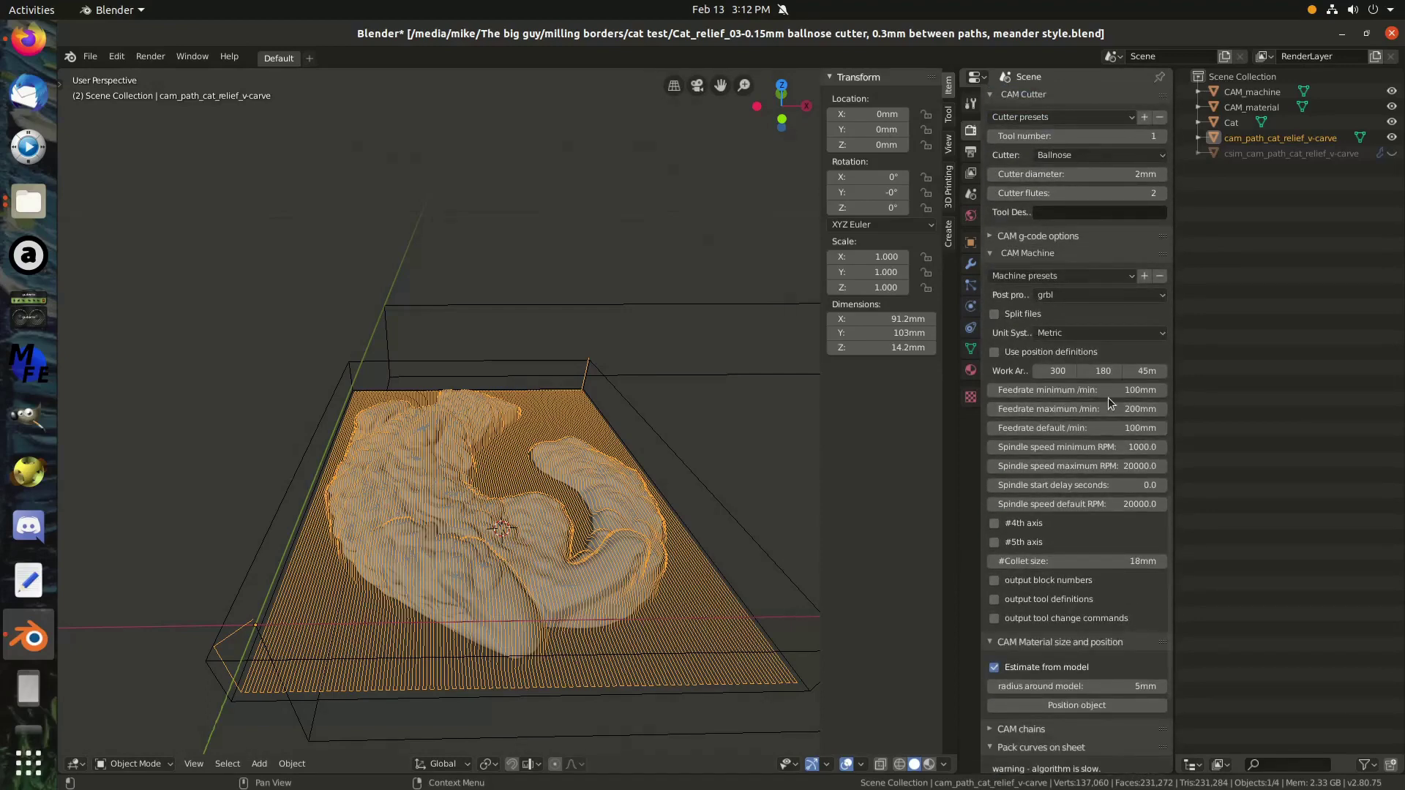